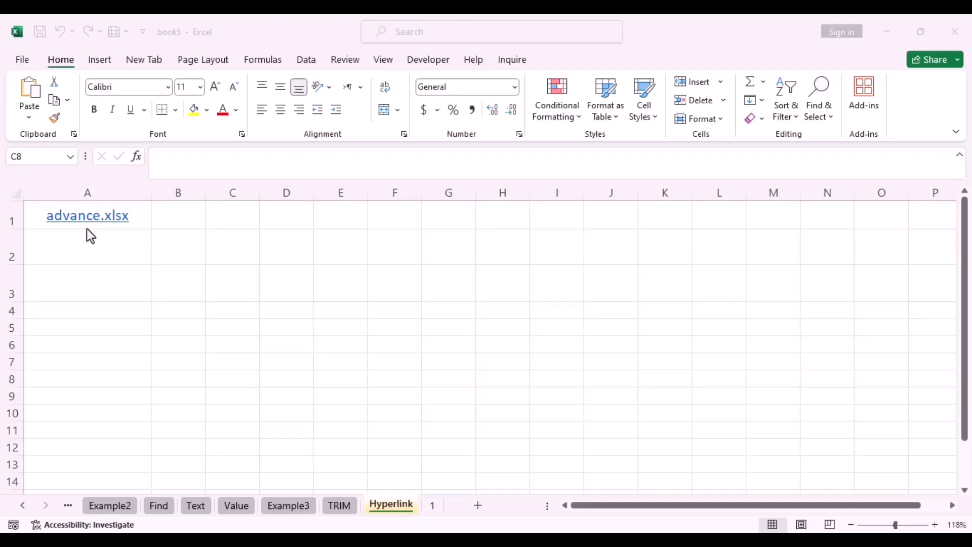
Open Insert Hyperlink for empty cell A2 via the ribbon, the right-click menu, then Ctrl+K
click(102, 253)
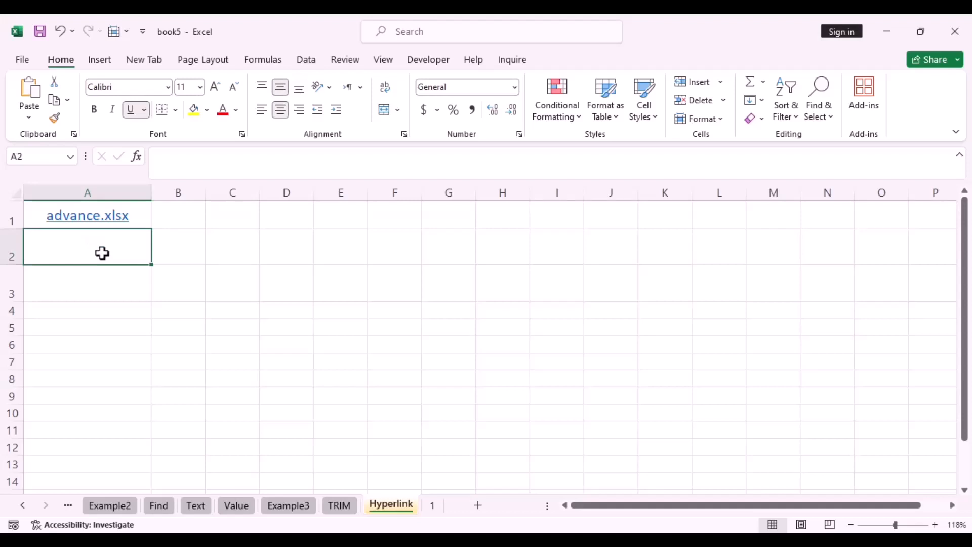
click(100, 60)
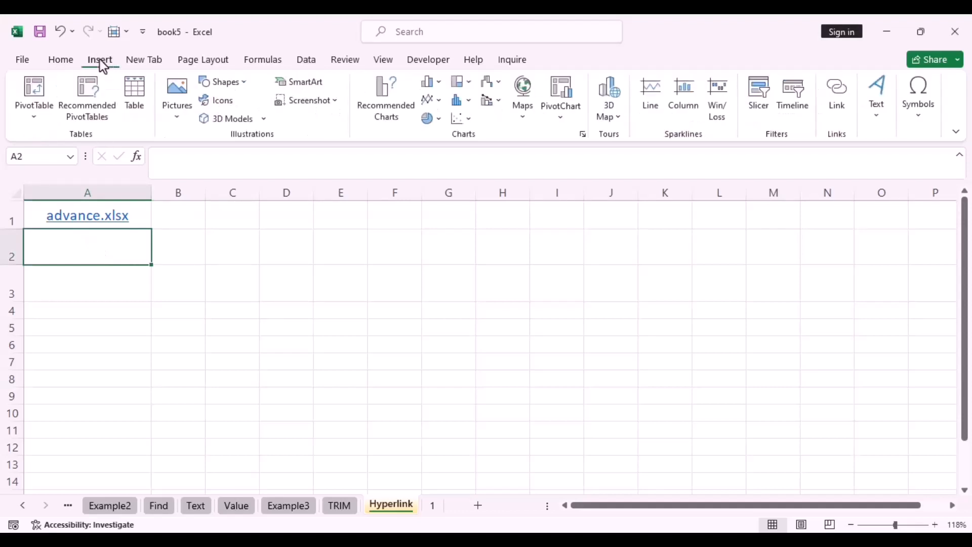
click(834, 93)
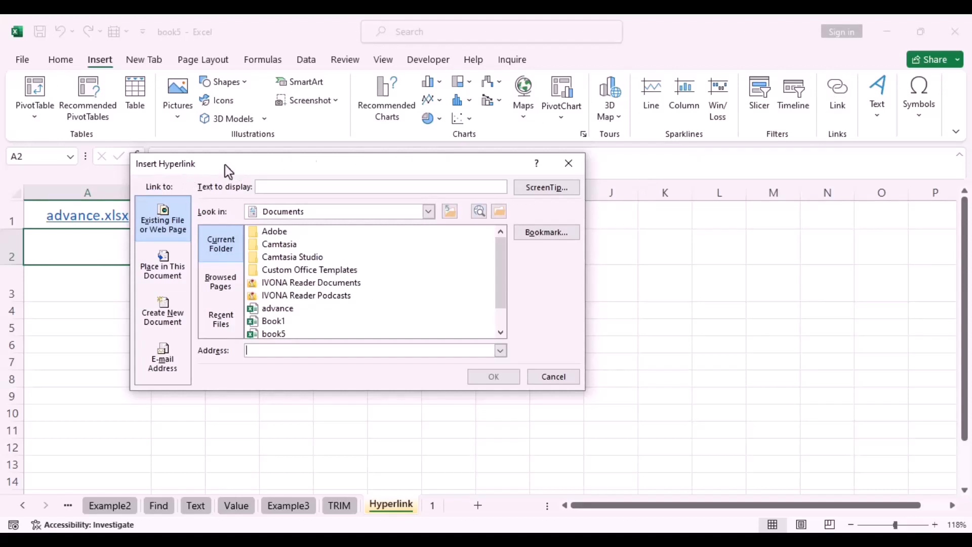
click(563, 170)
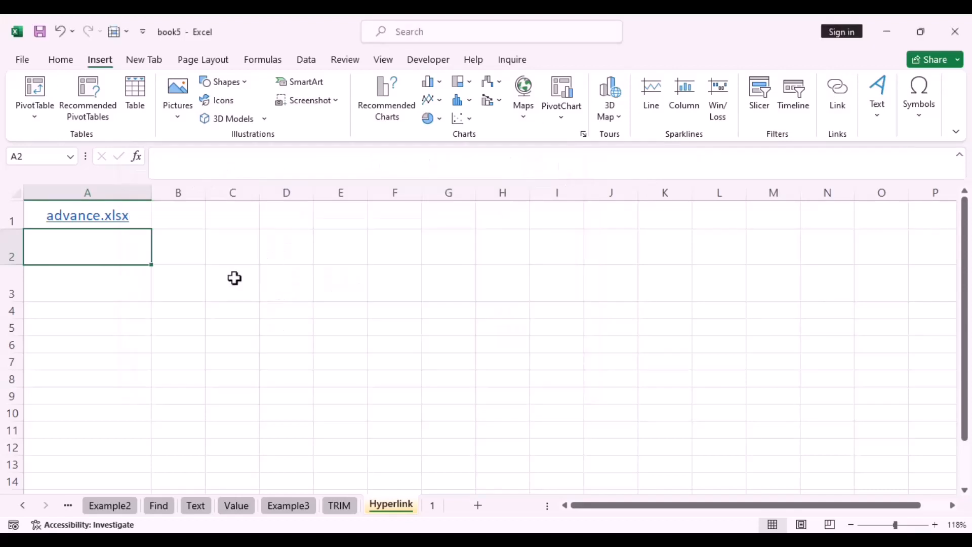
right_click(110, 250)
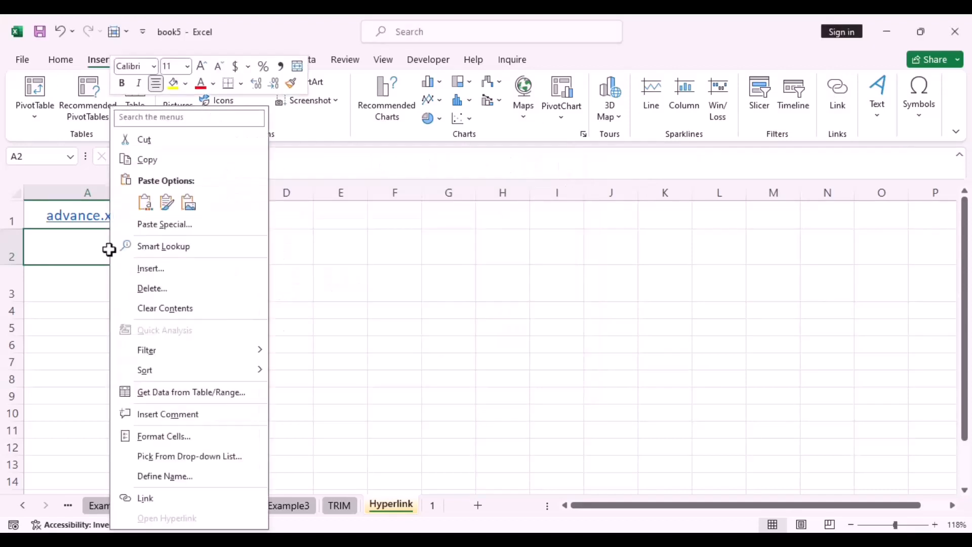
click(148, 501)
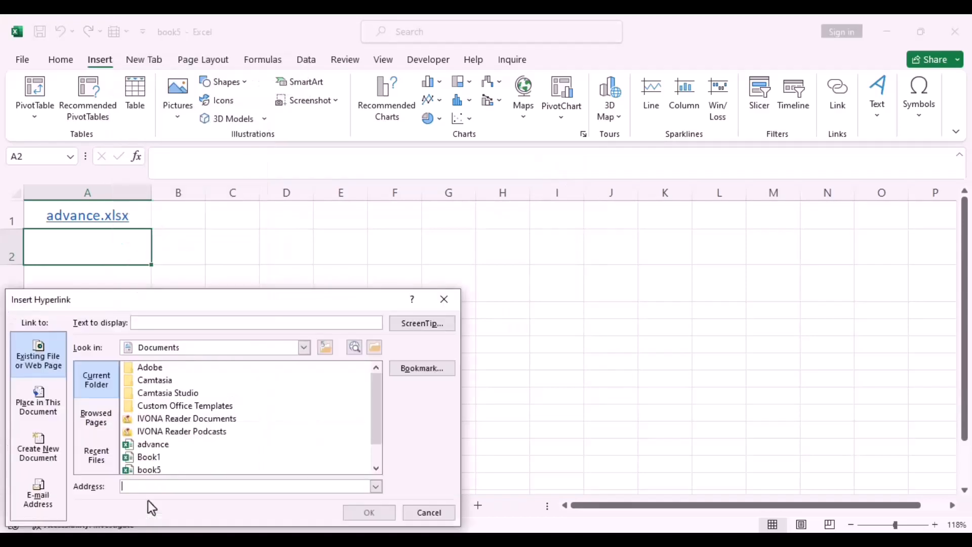
drag(237, 302, 281, 224)
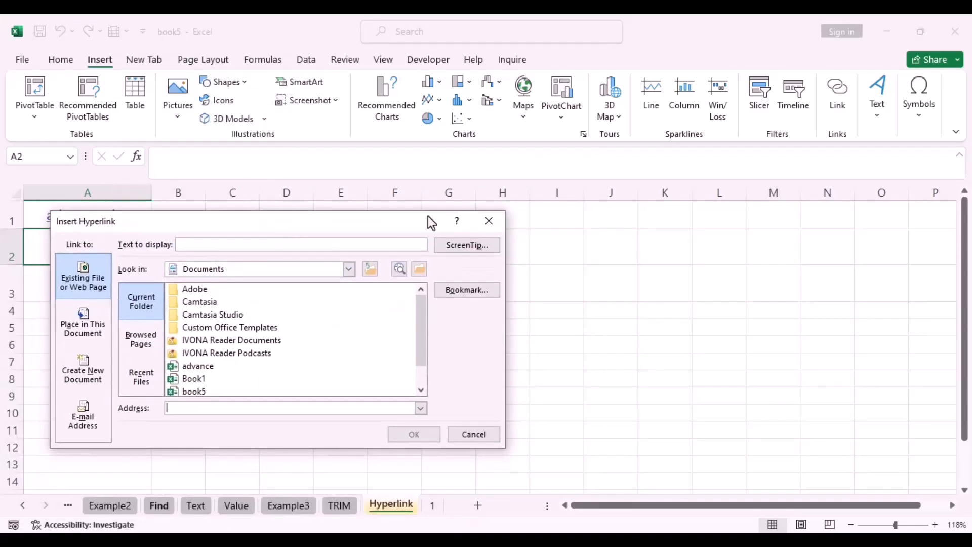
click(493, 221)
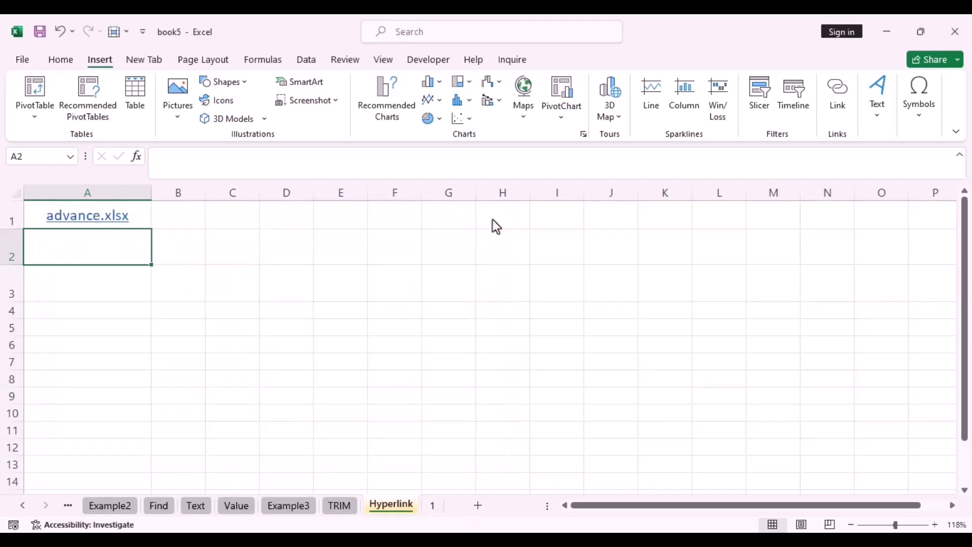
key(ctrl+k)
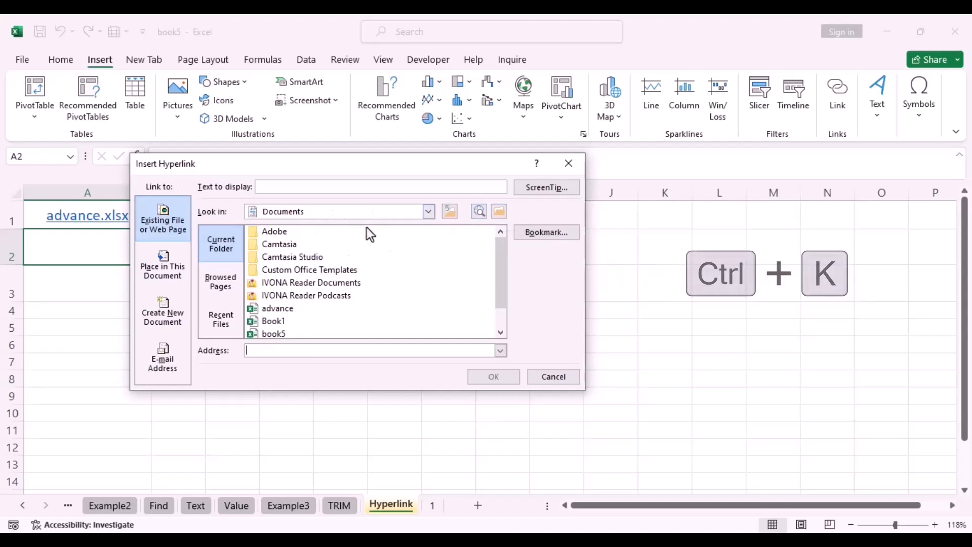
Link A2 to Book1.xlsx from the current folder and follow it to open Book1
click(569, 163)
click(843, 104)
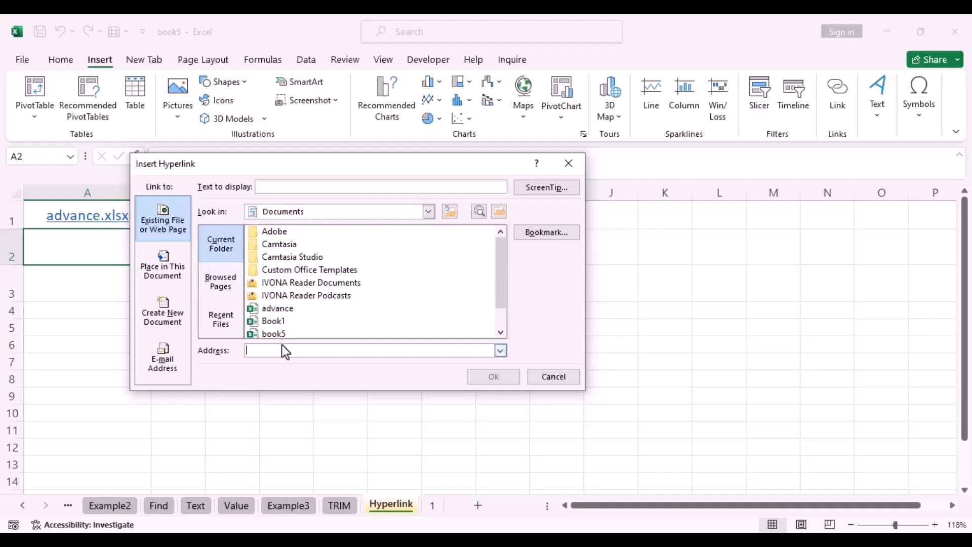
click(276, 320)
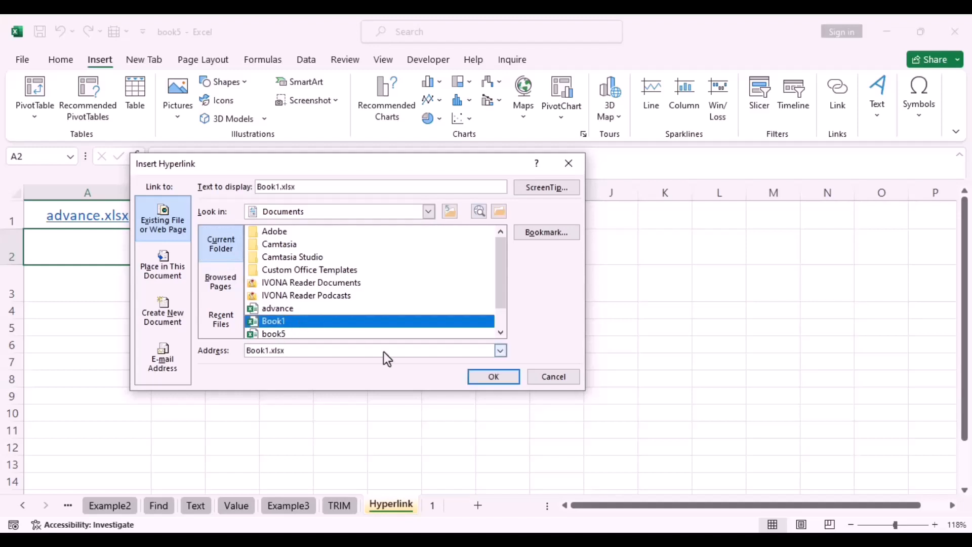
click(491, 377)
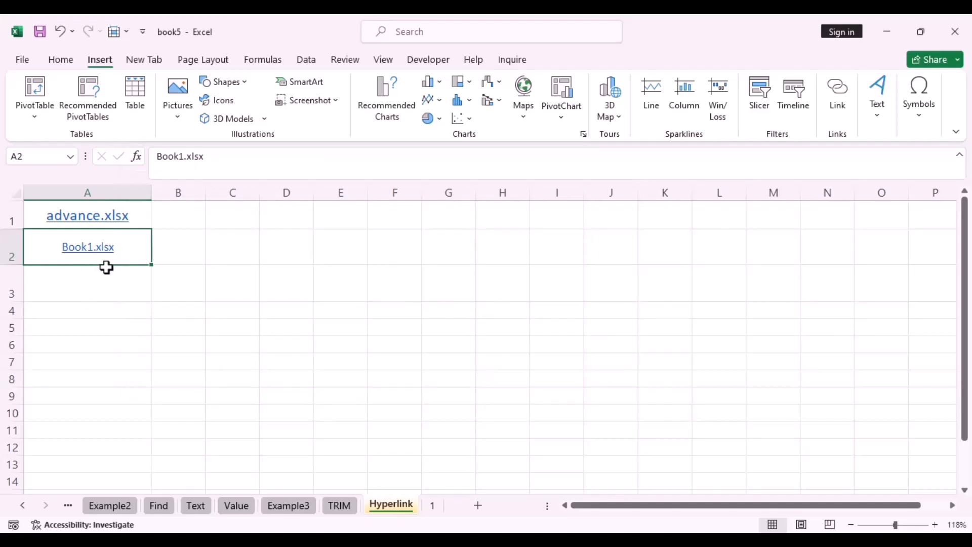
click(96, 254)
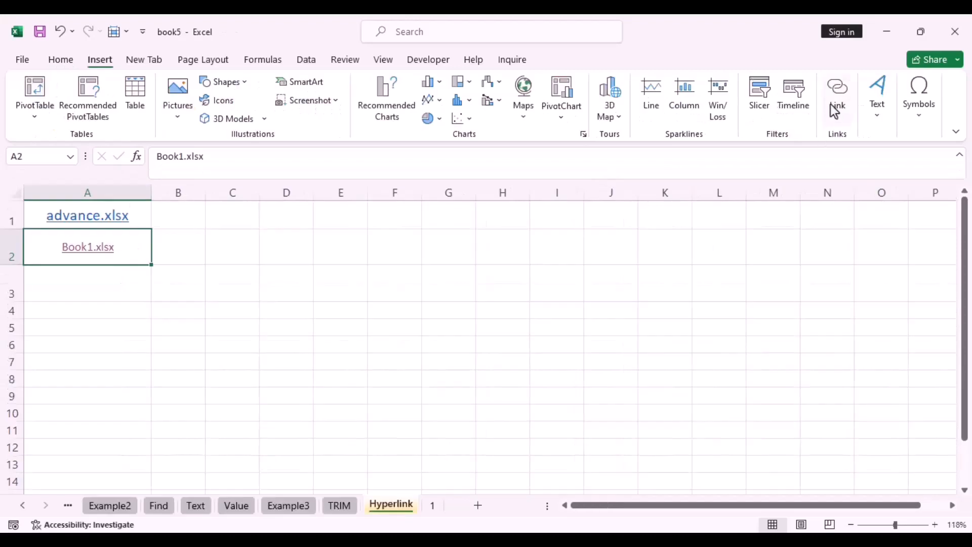
Change the A2 link's display text from Book1.xlsx to 'test'
click(835, 108)
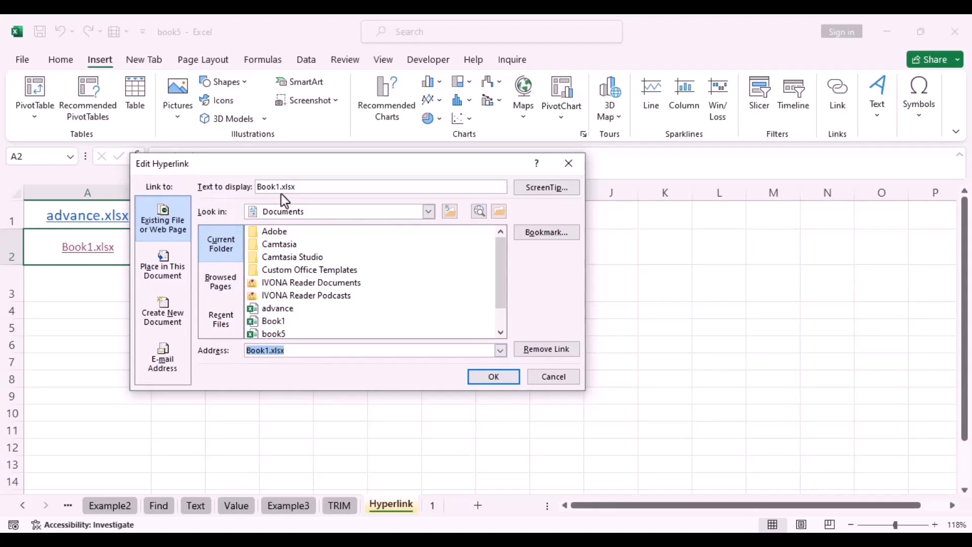
click(302, 188)
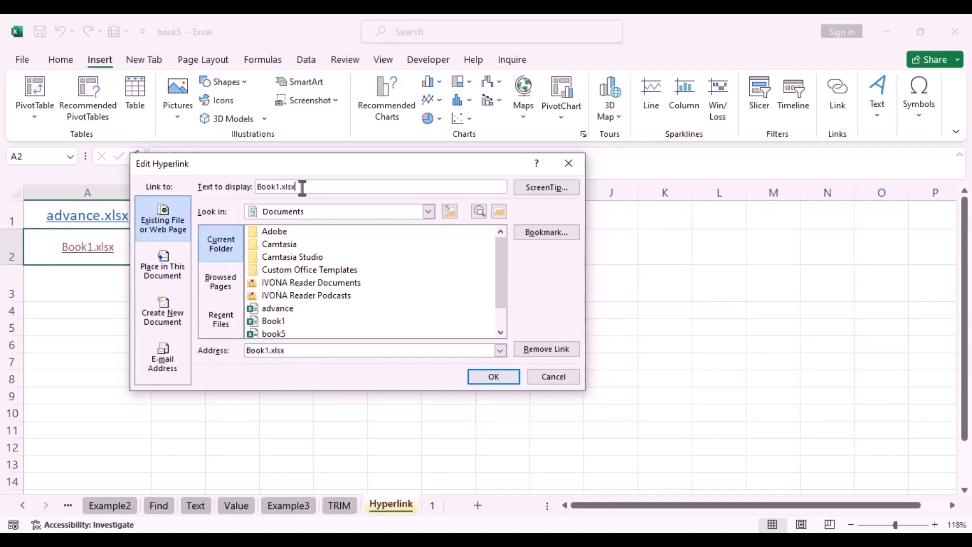
key(BackSpace)
key(BackSpace)
key(BackSpace)
key(BackSpace)
key(BackSpace)
key(BackSpace)
key(BackSpace)
key(BackSpace)
key(BackSpace)
key(BackSpace)
text(test)
click(493, 376)
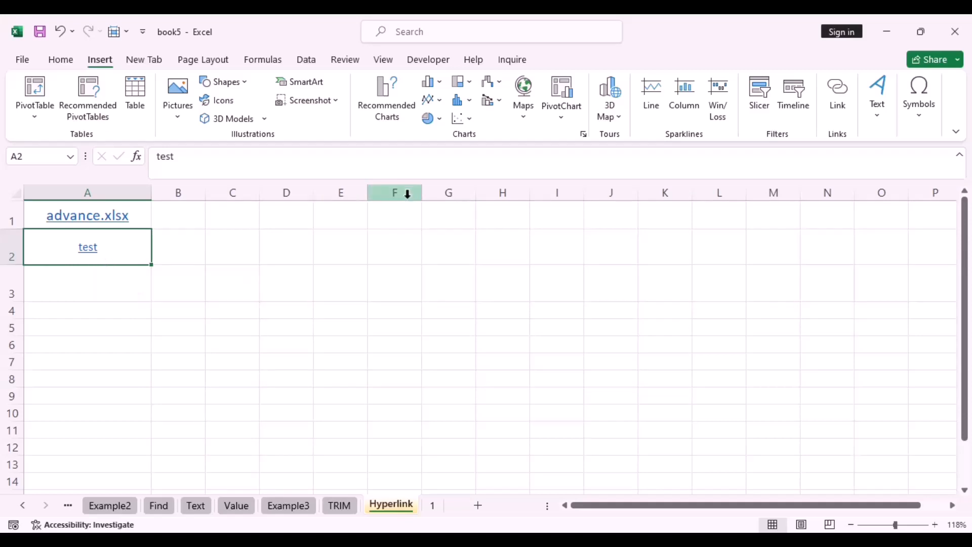
Add the ScreenTip 'search' to A2's test link, then reopen its Edit Hyperlink dialog
click(834, 111)
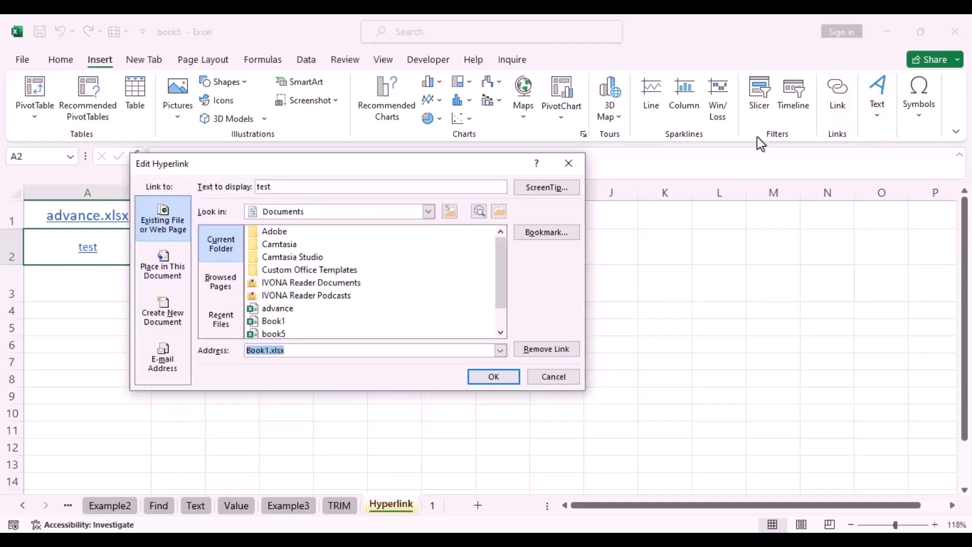
click(530, 190)
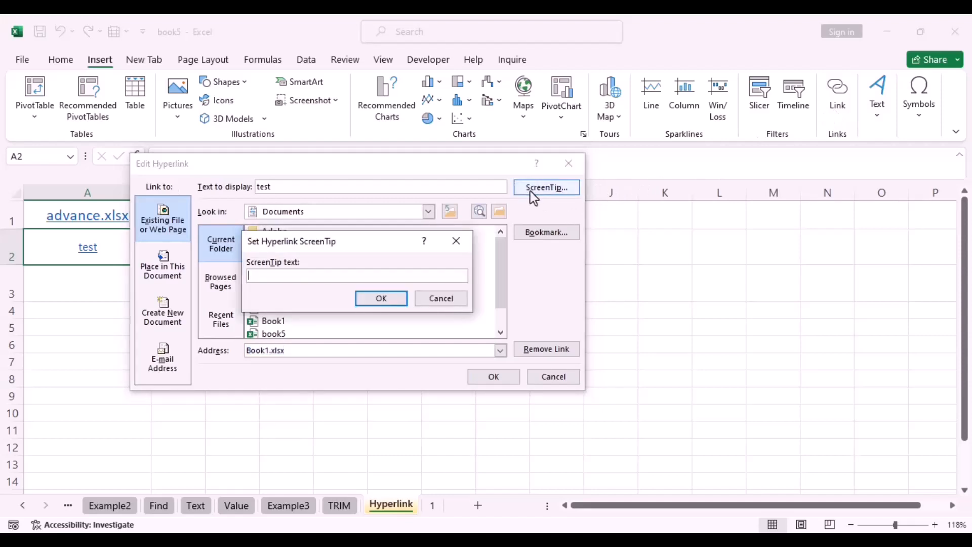
text(search)
click(390, 298)
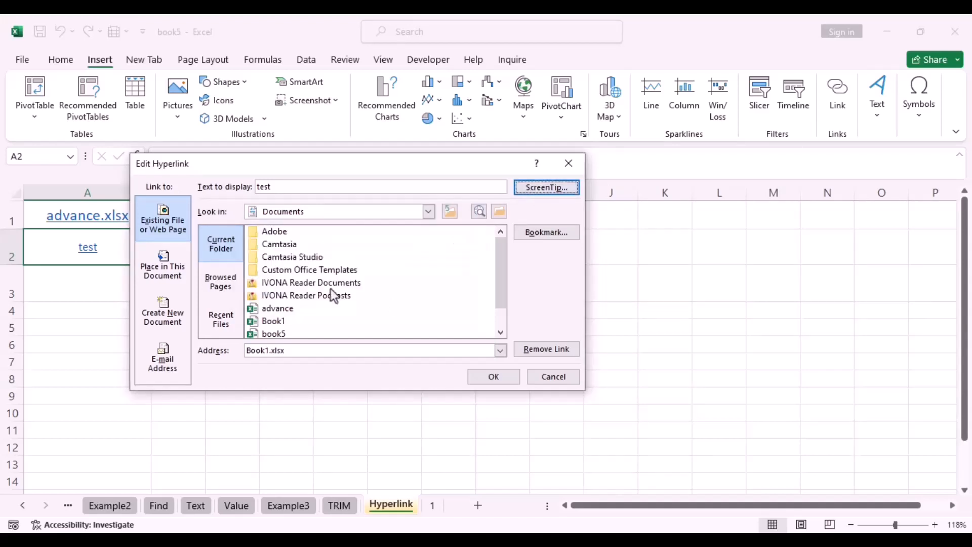
key(Return)
mouse_move(96, 261)
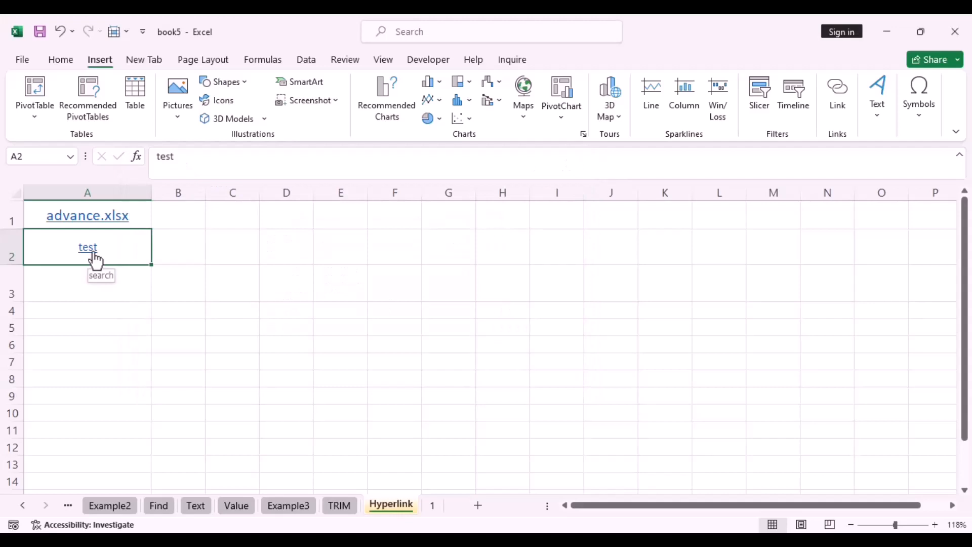
click(840, 97)
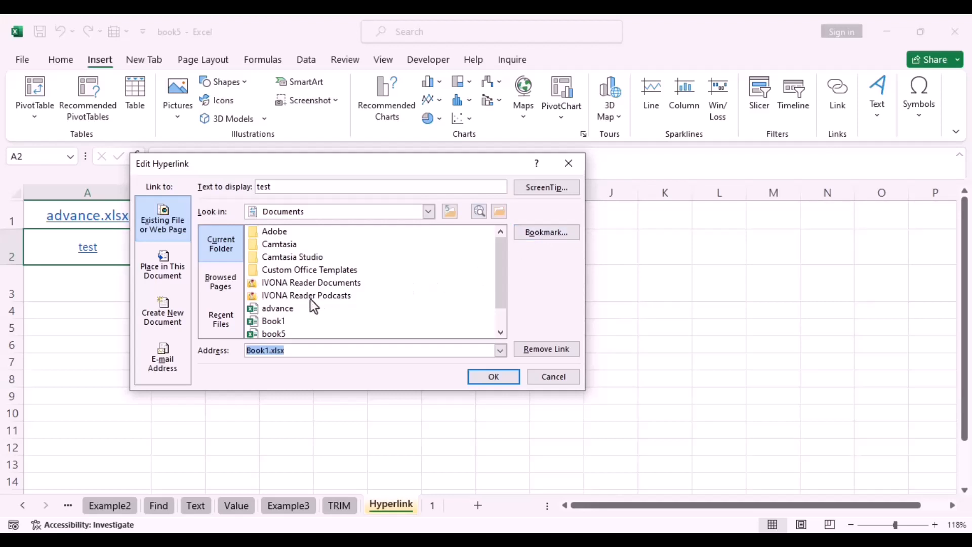
Retarget A2's test link to advance.xlsx Sheet1!A5, follow it, then return to book5
click(291, 310)
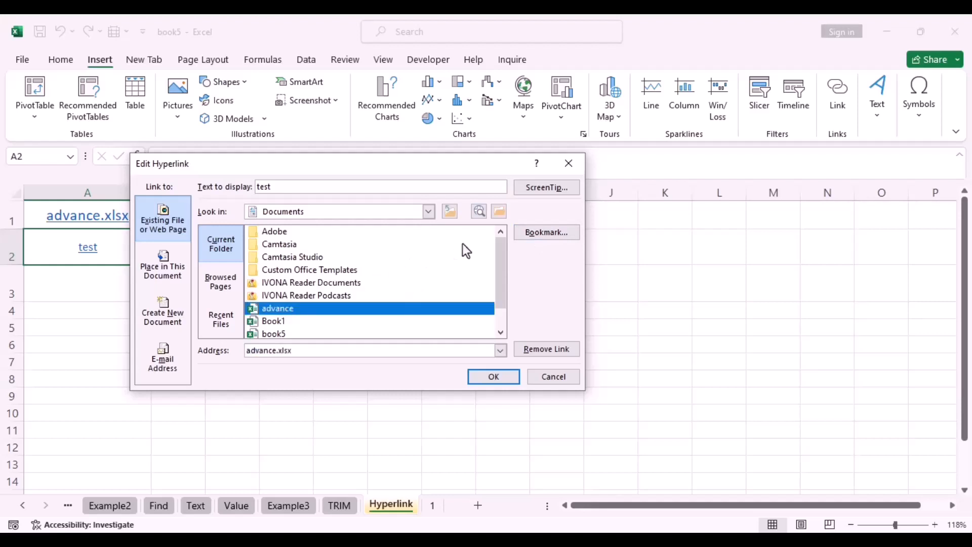
click(558, 233)
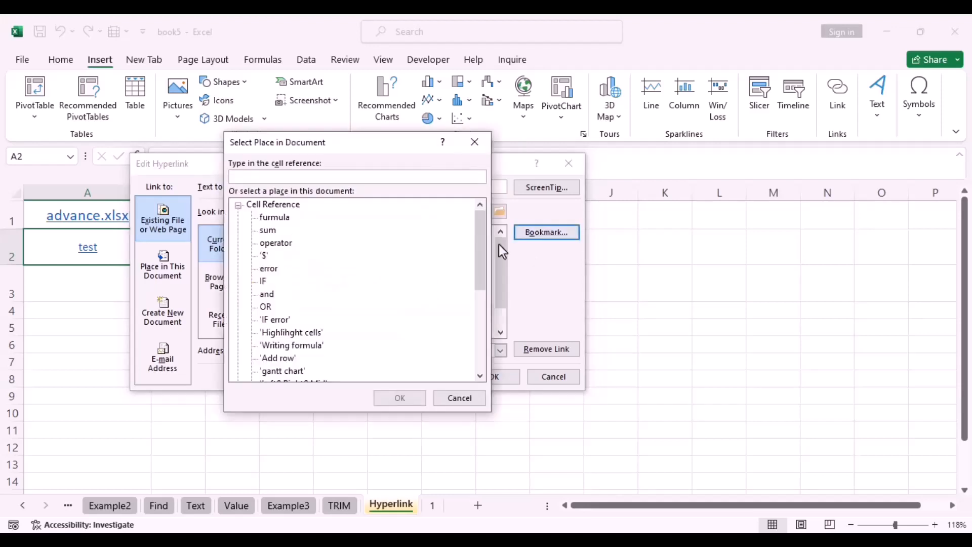
drag(485, 245, 481, 319)
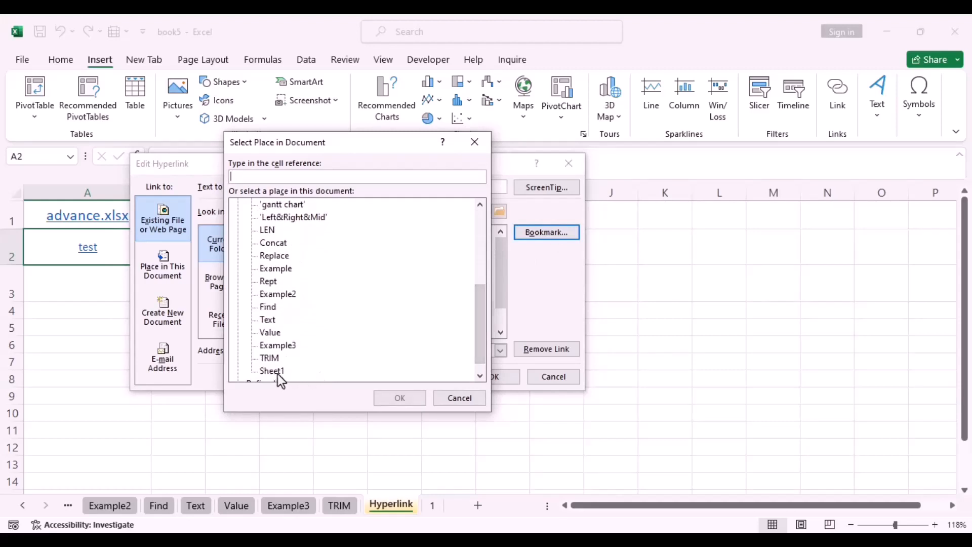
click(273, 371)
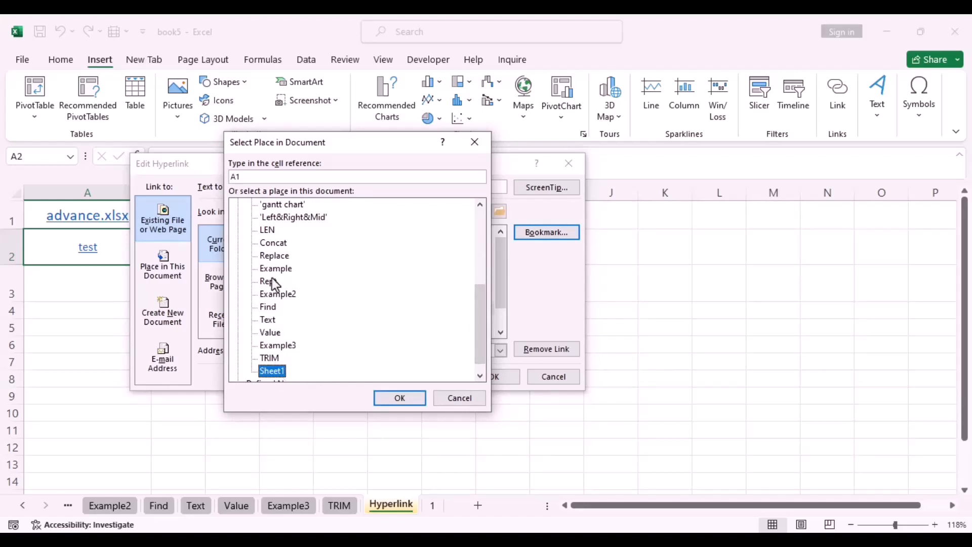
click(247, 177)
key(BackSpace)
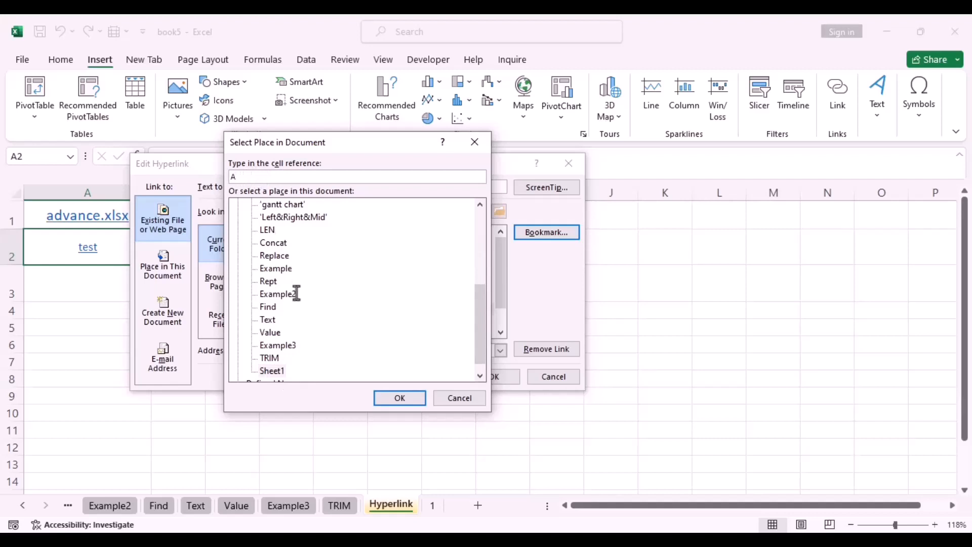
text(5)
click(406, 399)
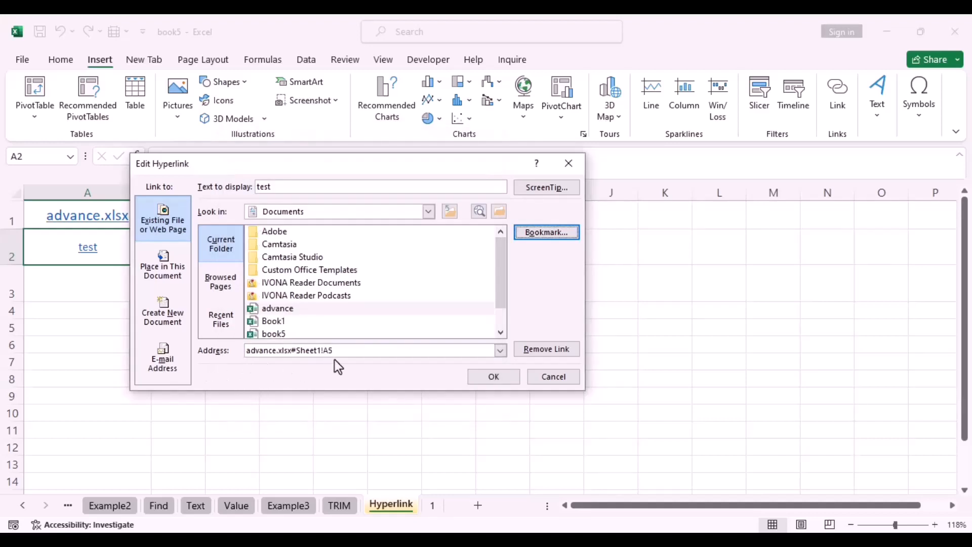
click(499, 378)
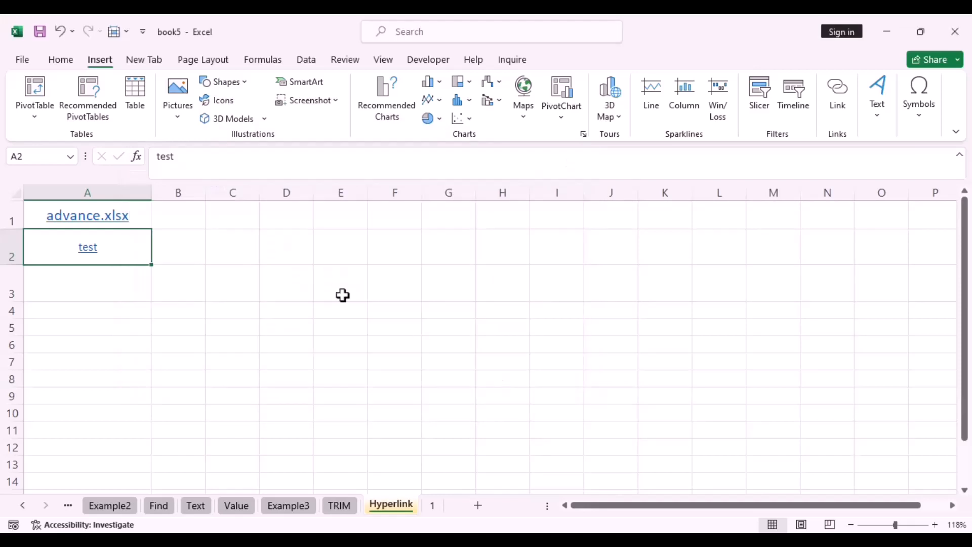
click(86, 251)
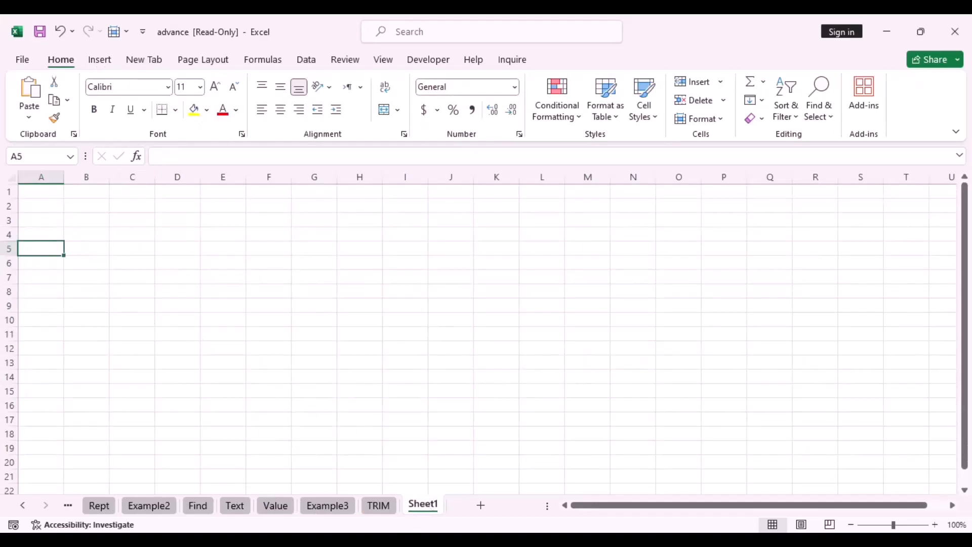
click(337, 491)
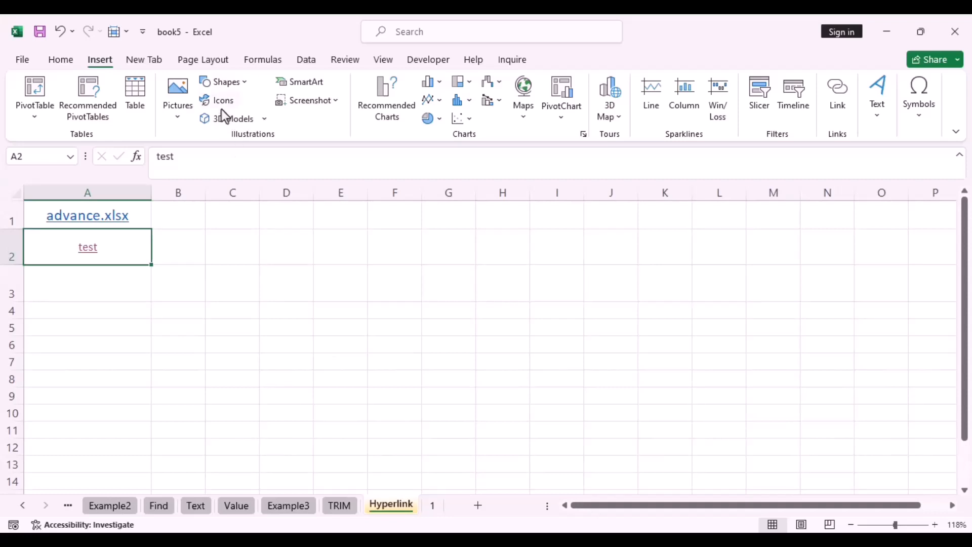
Draw a right-arrow shape over cells A3 to A5
click(237, 82)
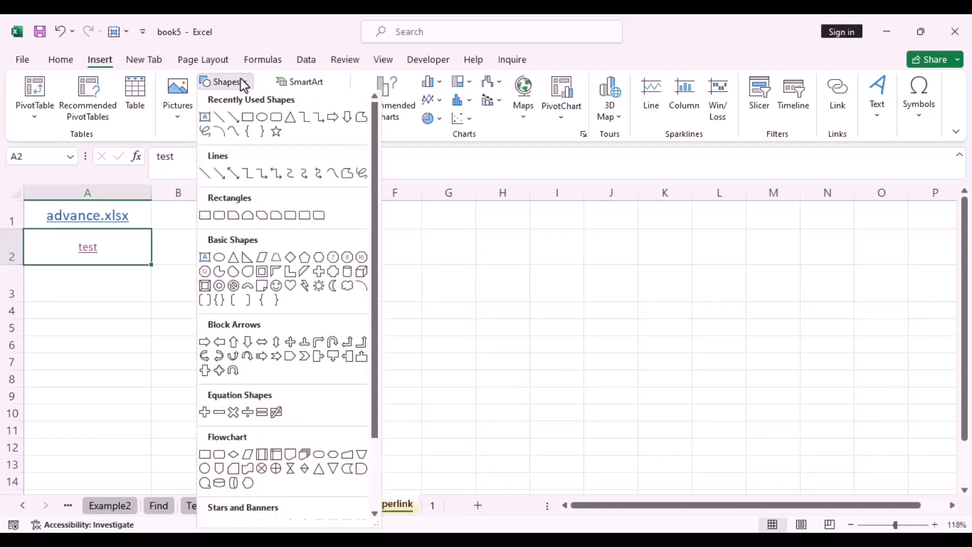
click(206, 346)
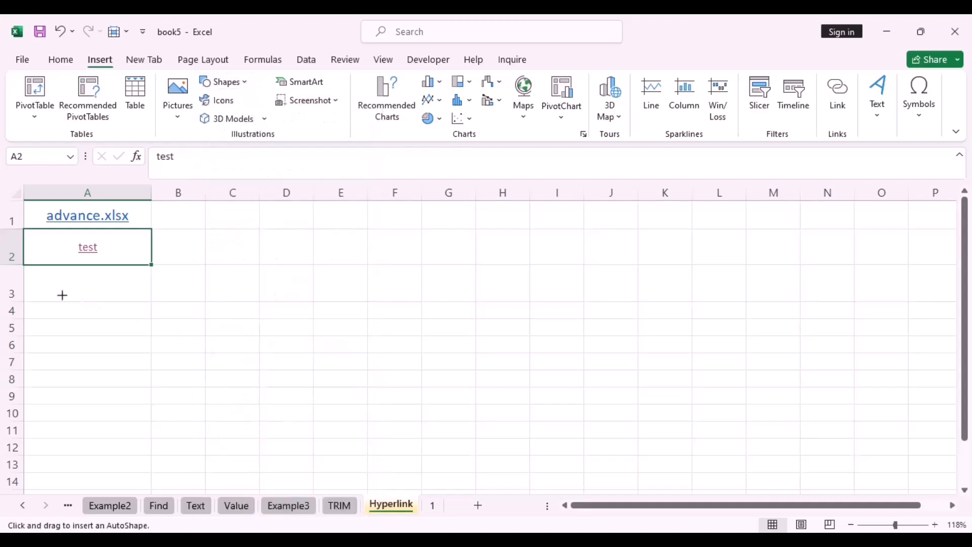
drag(41, 282, 136, 327)
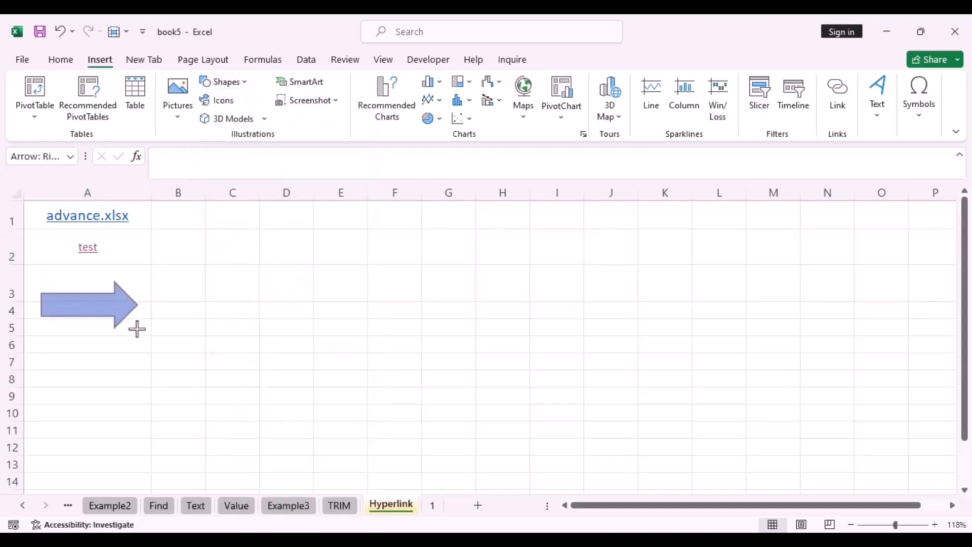
Hyperlink the arrow shape to Book1.xlsx and follow the link
right_click(106, 303)
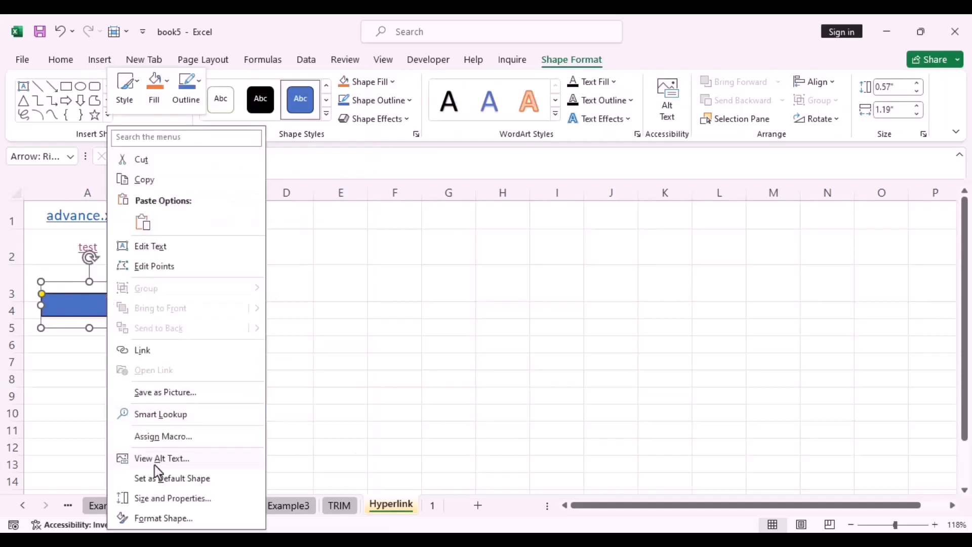
click(137, 352)
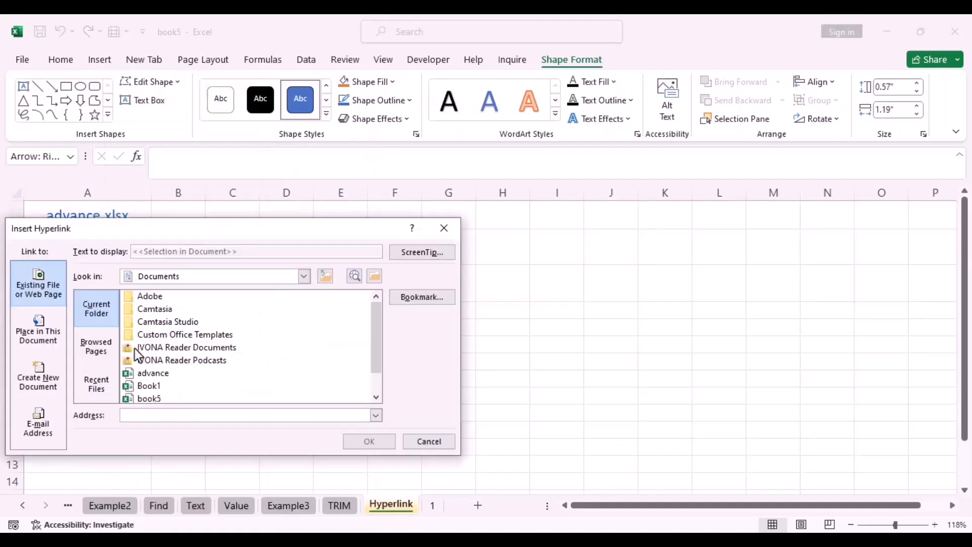
click(148, 387)
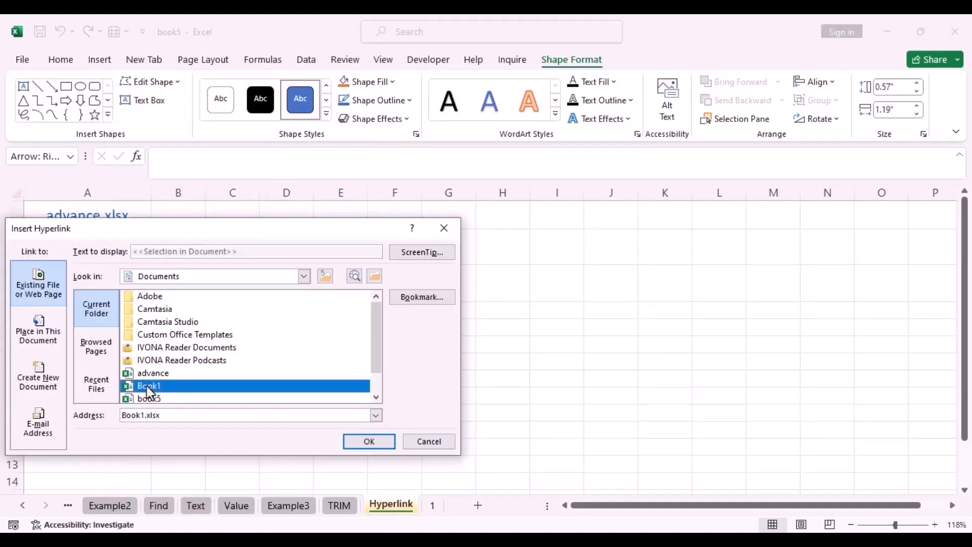
click(371, 446)
click(217, 377)
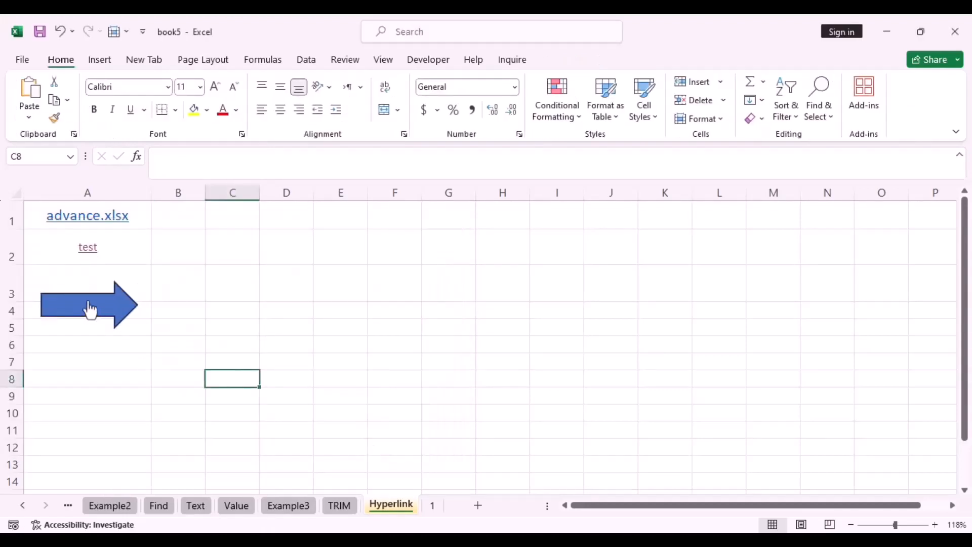
click(89, 309)
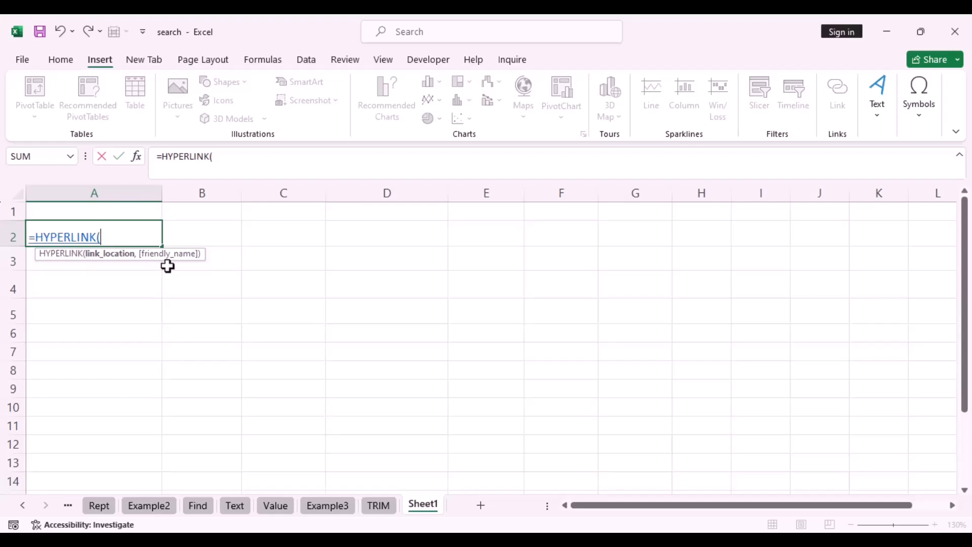
Leave A2's =HYPERLINK( entry unfinished as text and move the selection to A4
click(30, 237)
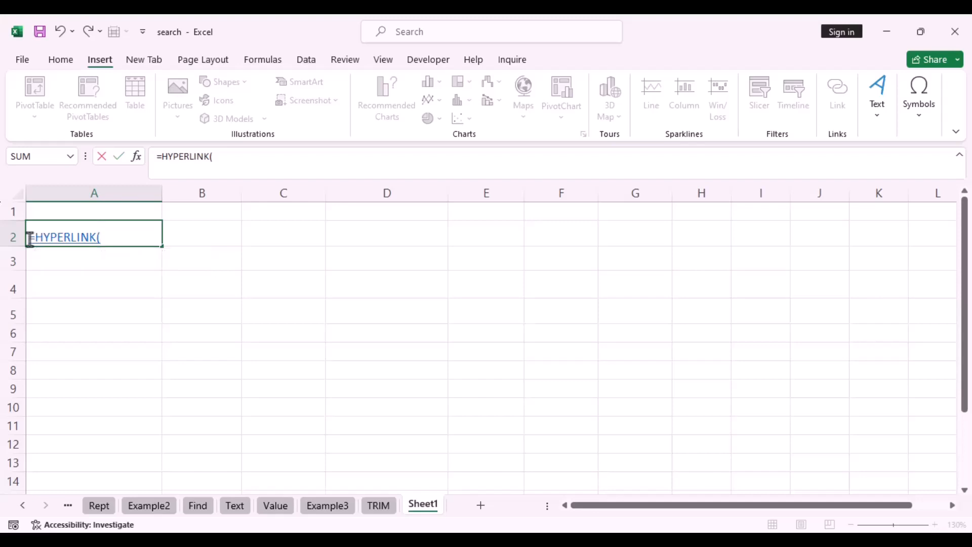
click(39, 278)
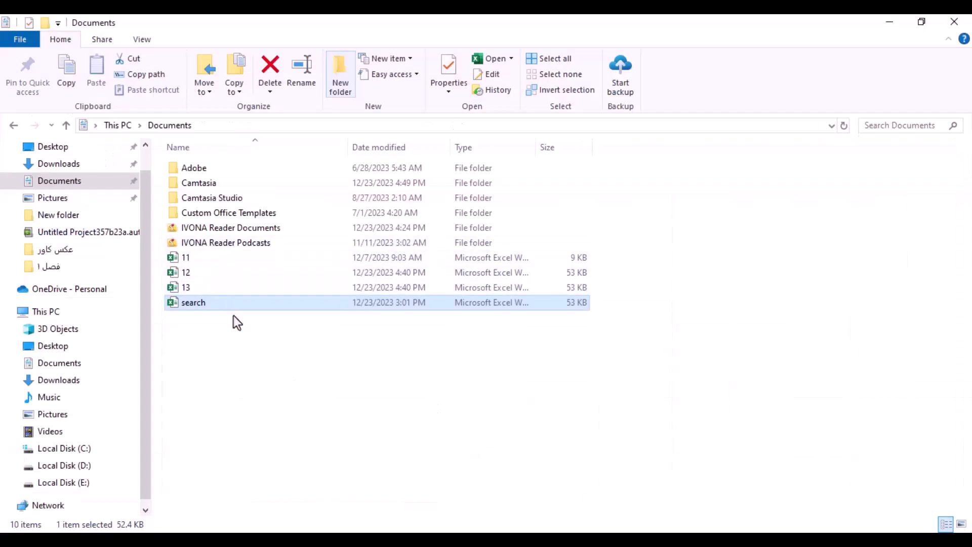
Reopen the search workbook by double-clicking it in the Documents folder
double_click(209, 303)
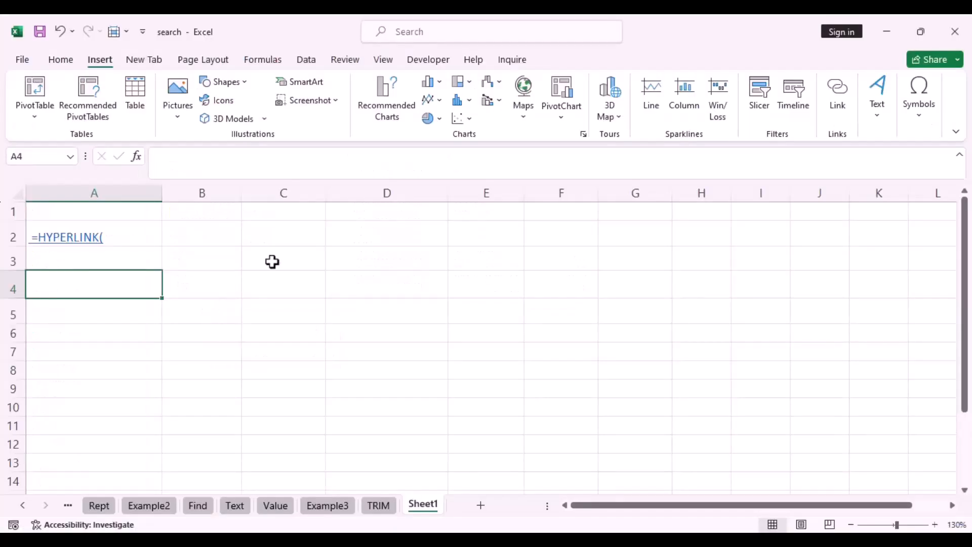
Hyperlink C2 to 11.xlsx and C3 to 12.xlsx with Ctrl+K
click(285, 236)
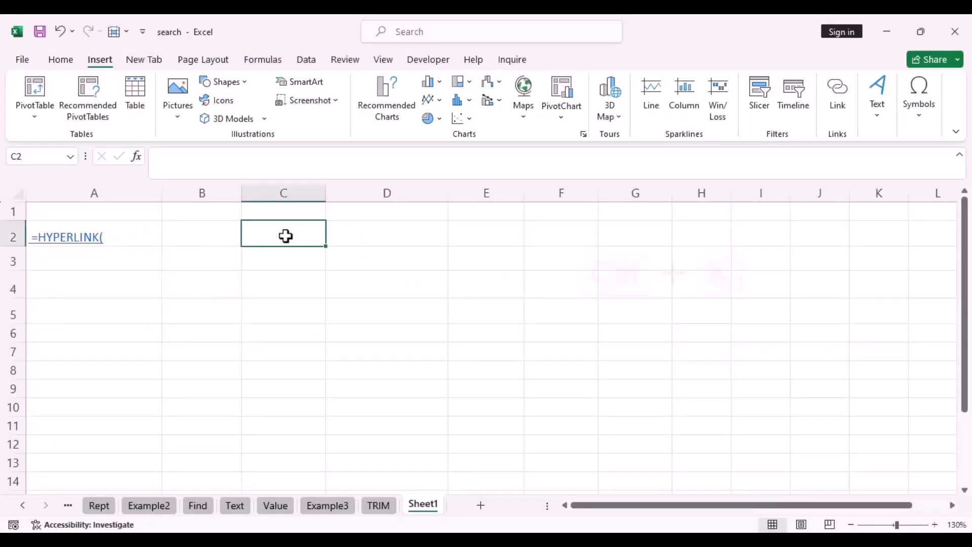
key(ctrl+k)
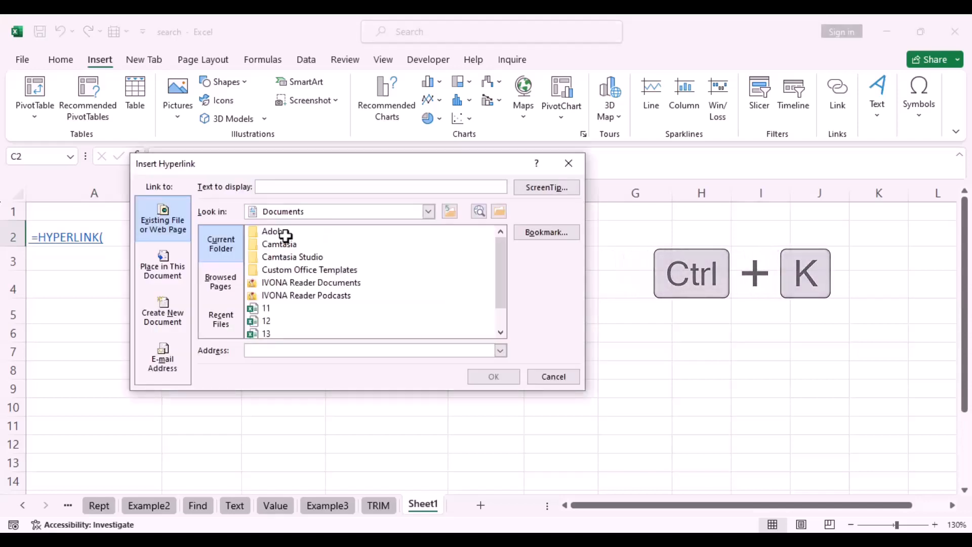
click(270, 310)
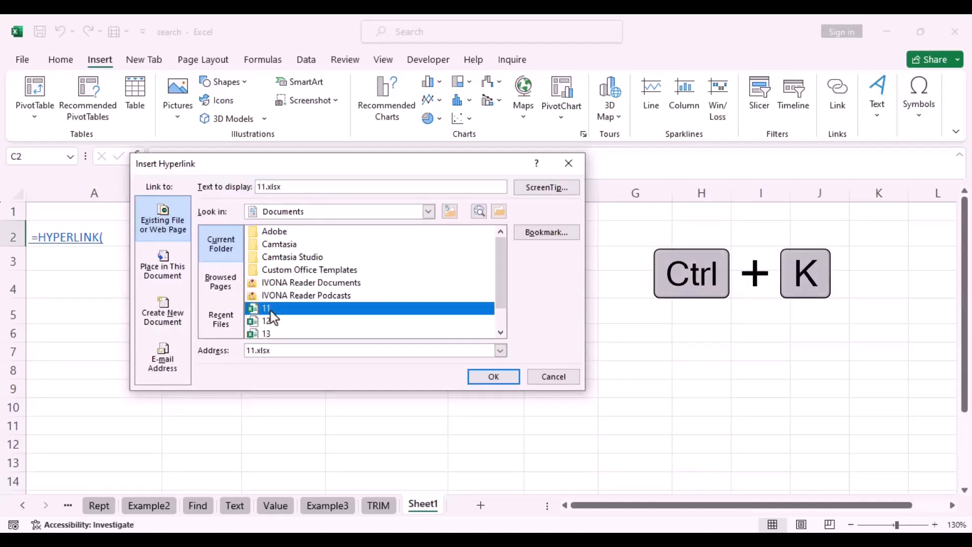
click(489, 379)
click(282, 264)
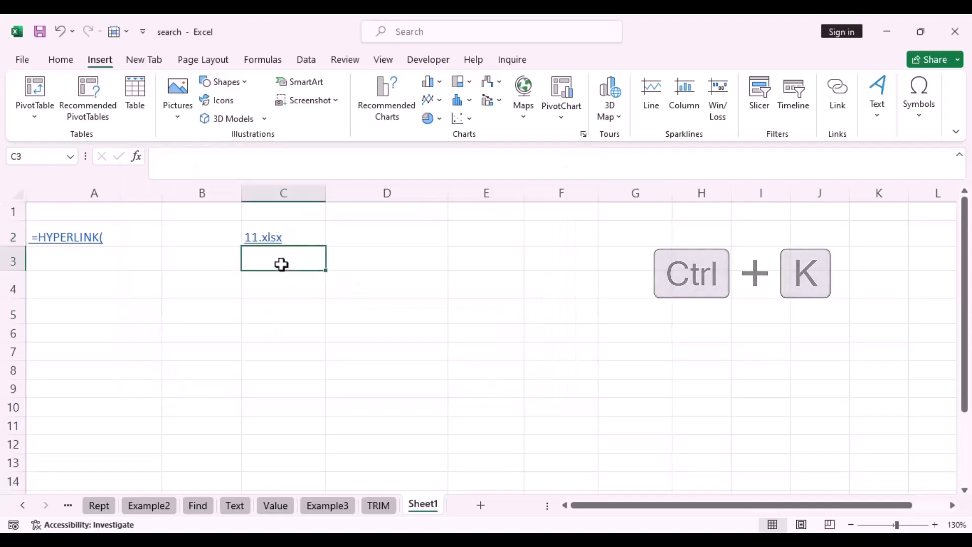
key(ctrl+k)
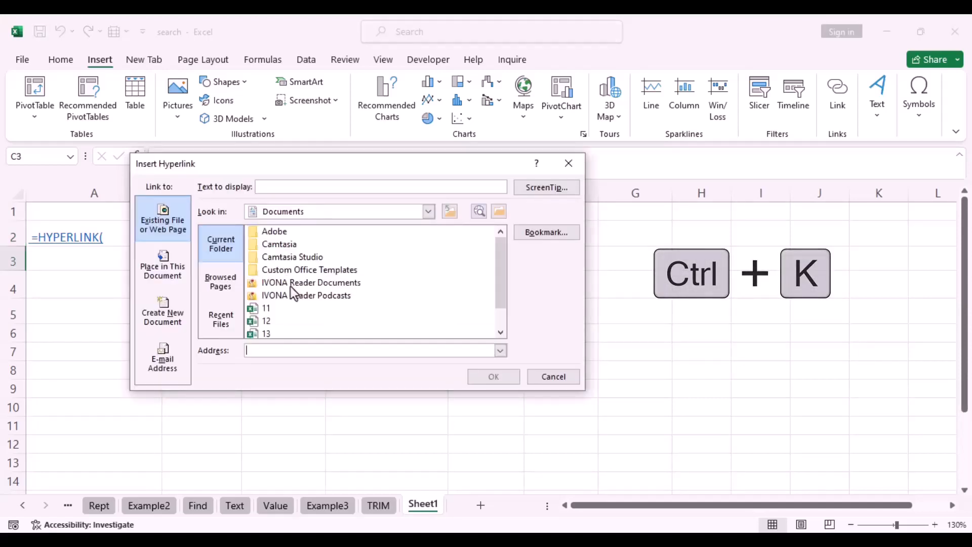
click(266, 324)
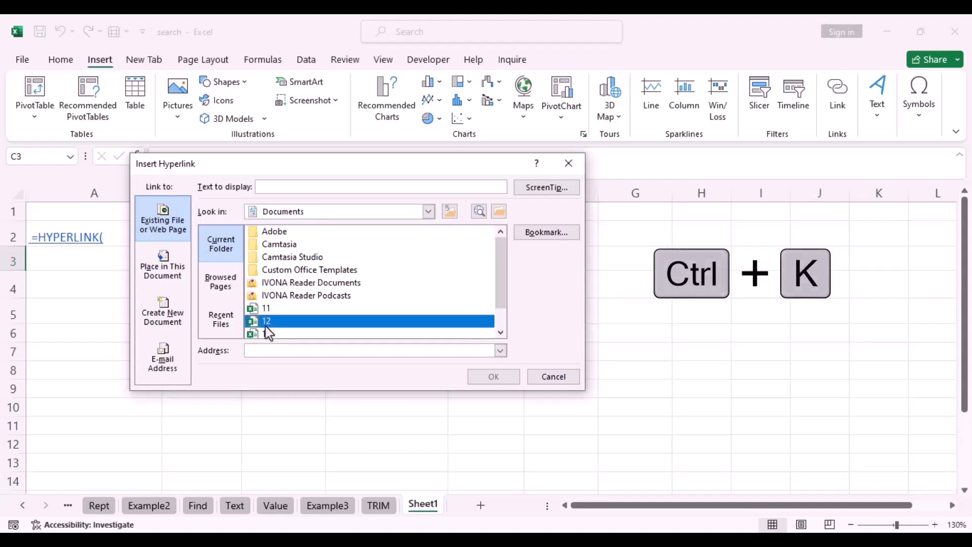
click(502, 379)
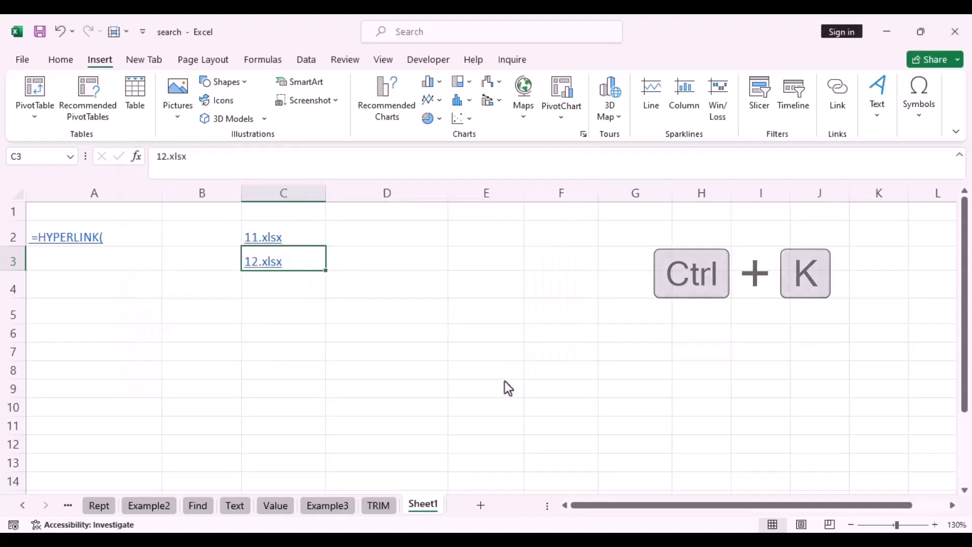
Hyperlink C4 to 13.xlsx, then reopen its link dialog and close it unchanged
click(296, 287)
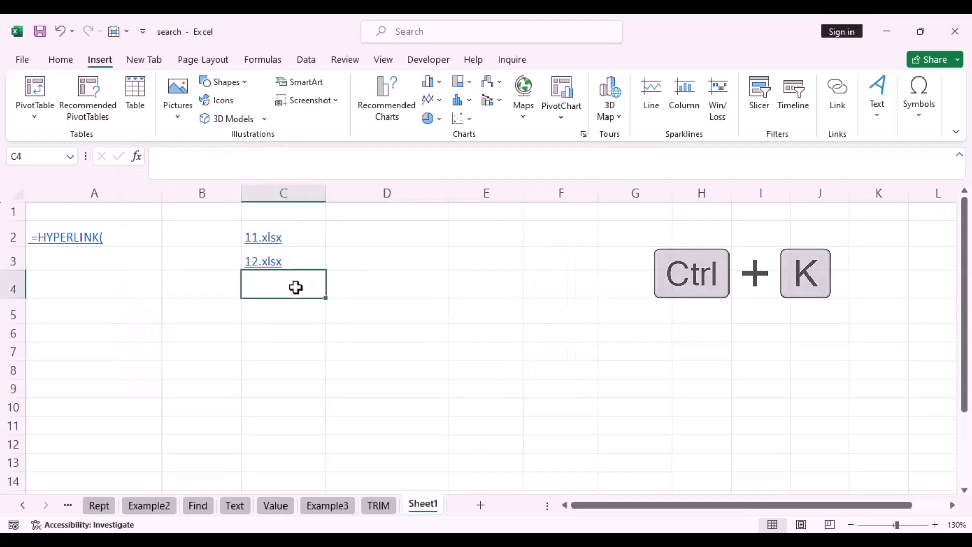
key(ctrl+k)
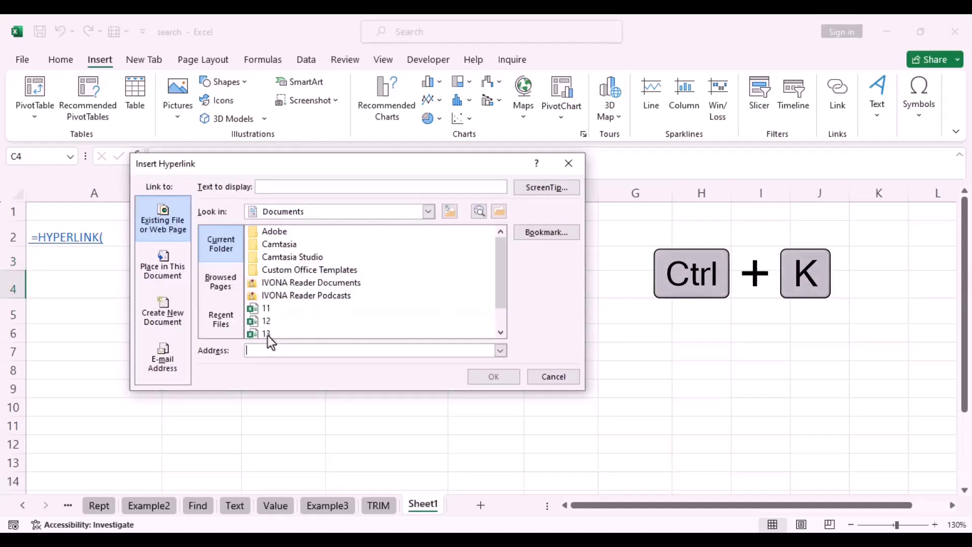
click(267, 336)
click(501, 378)
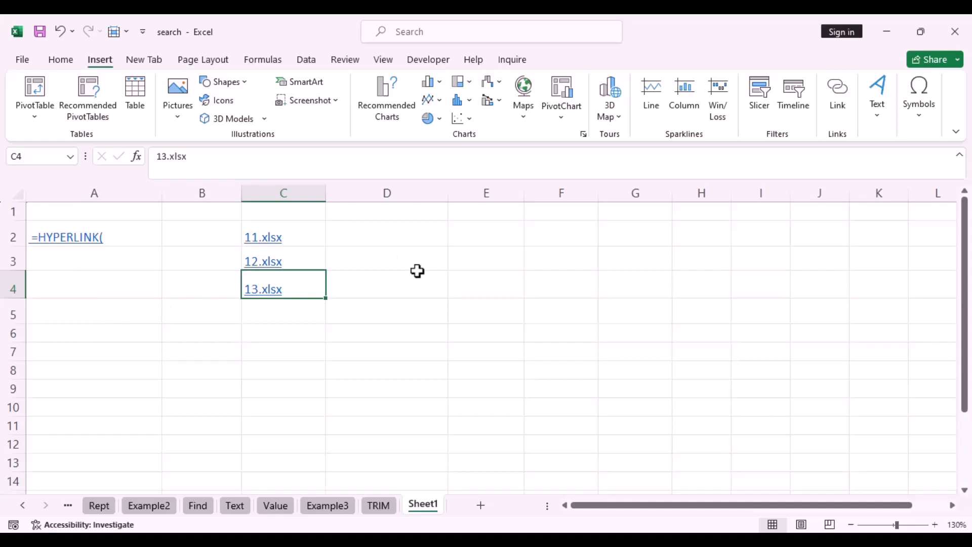
key(ctrl+k)
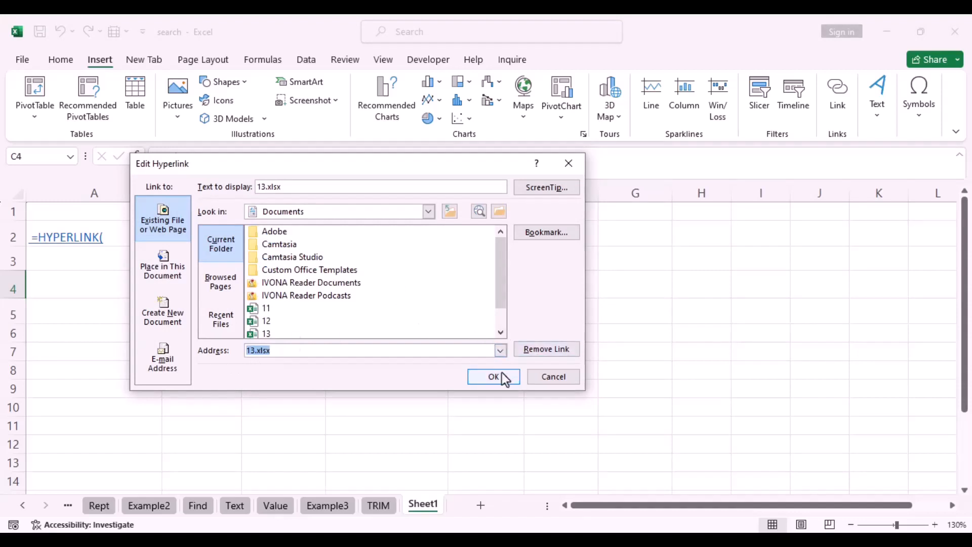
click(561, 166)
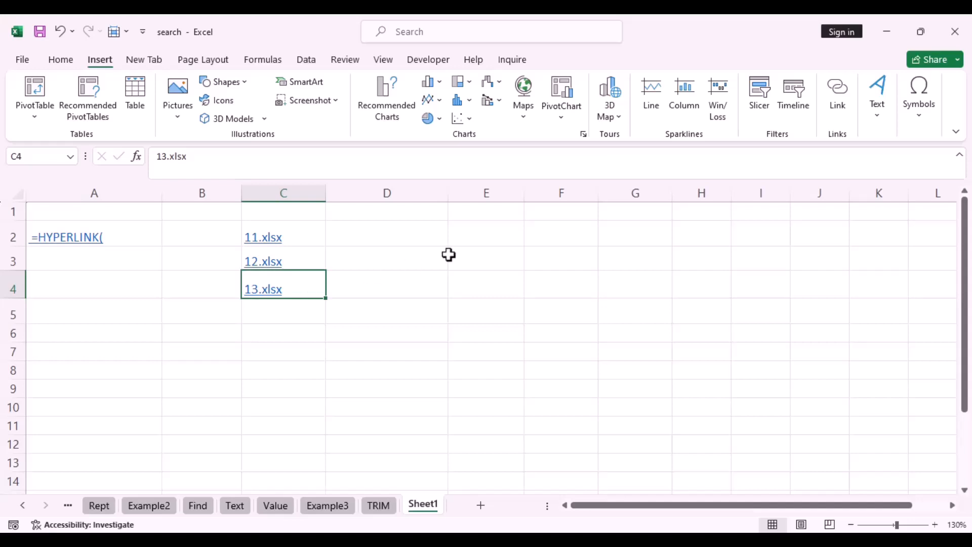
Enter 11 in E2 and the formula =E2&".xlsx" in E3
click(490, 234)
text(11)
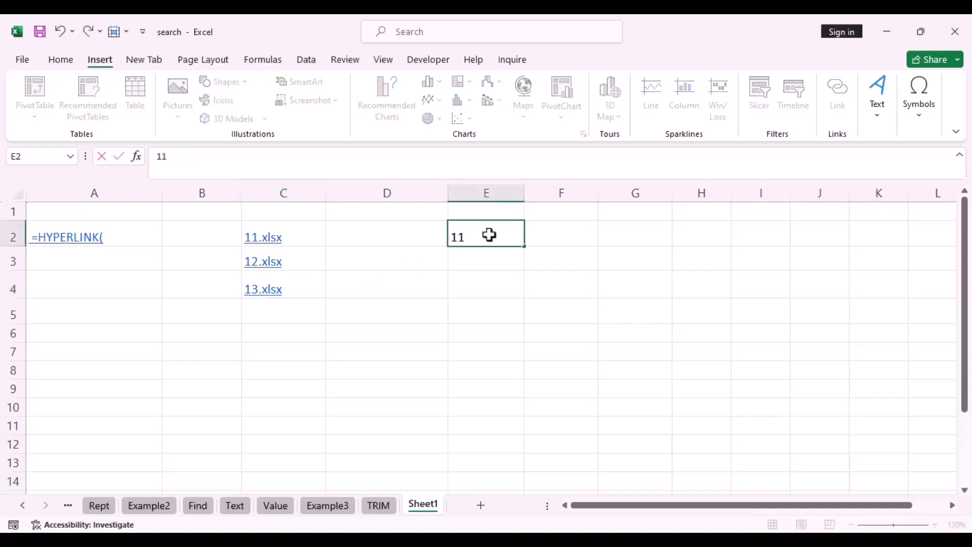
click(477, 262)
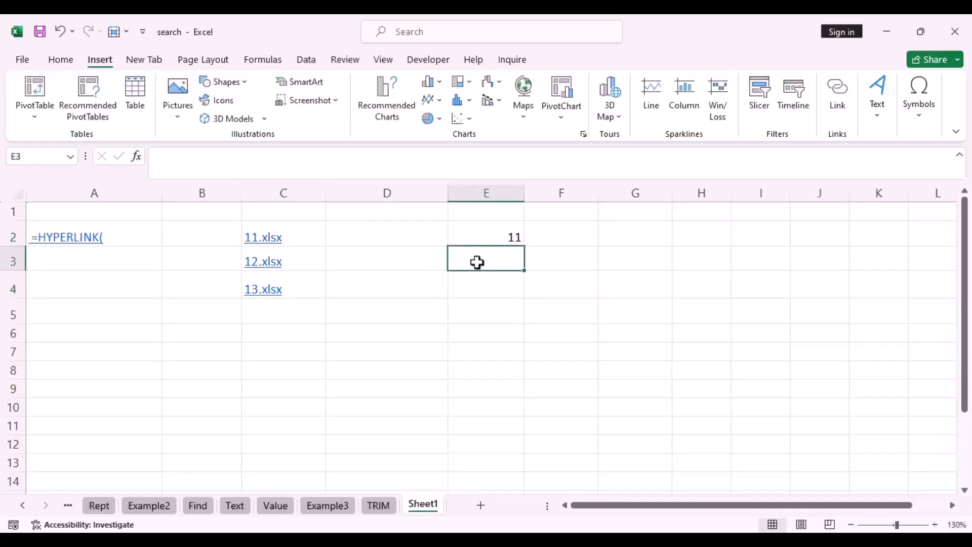
text(=)
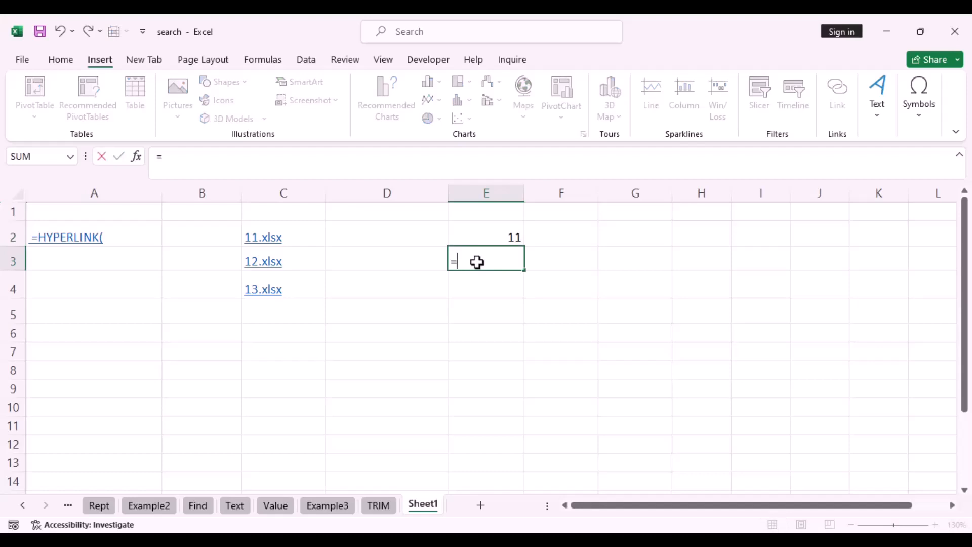
click(497, 238)
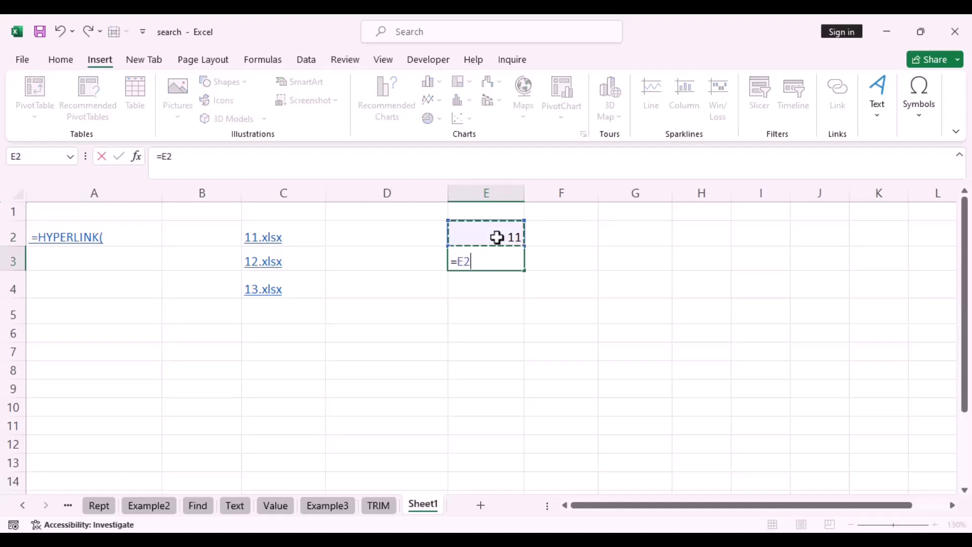
text(&".xlsx")
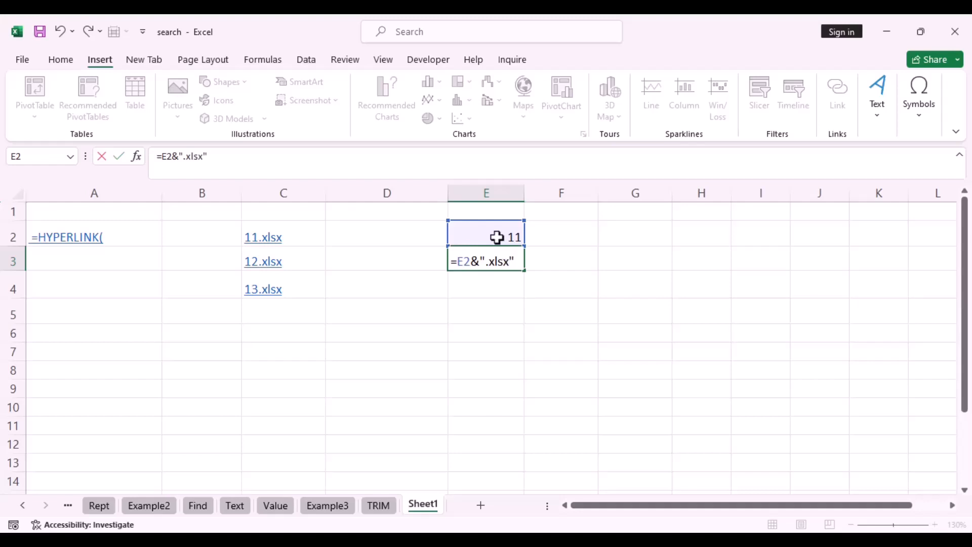
key(Return)
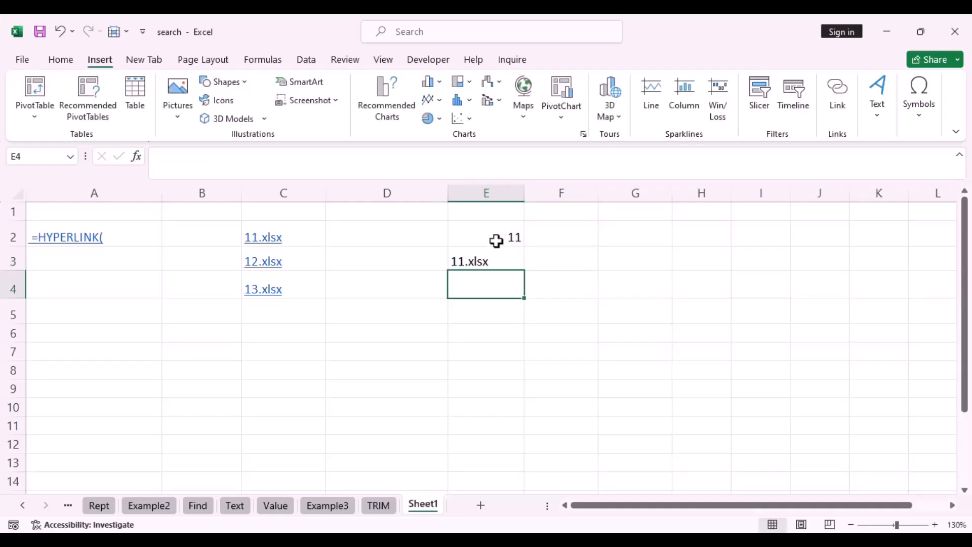
Change E2 to 12 and check that E3's formula now gives 12.xlsx
click(497, 241)
text(12)
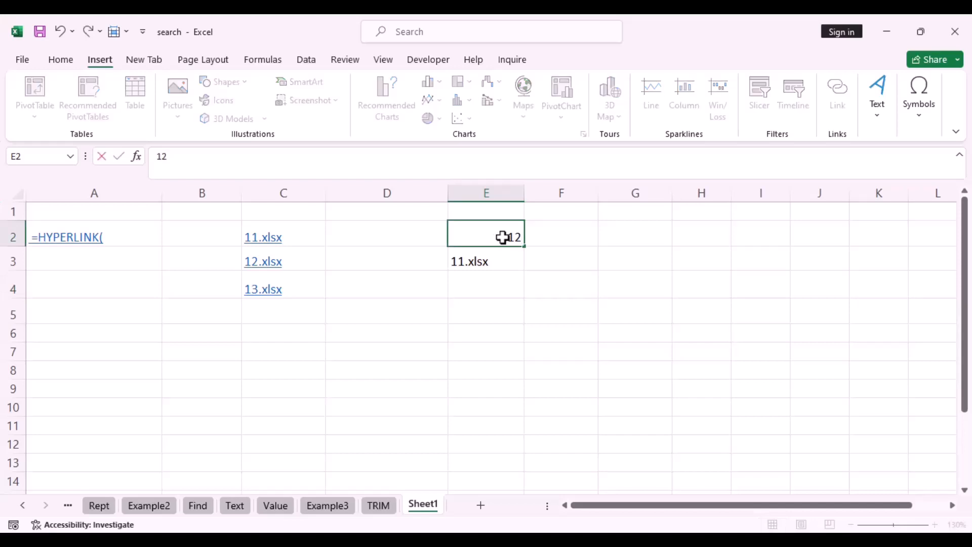
click(526, 352)
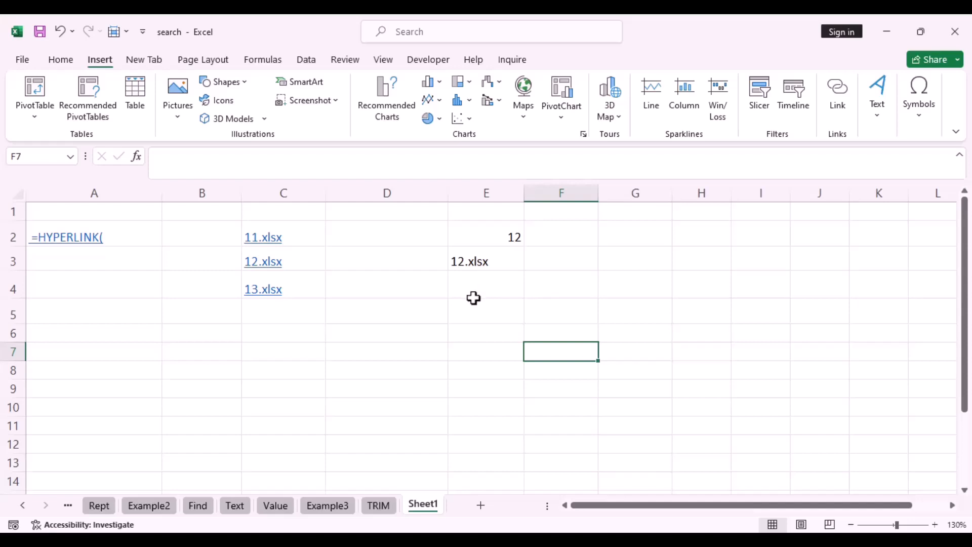
click(458, 263)
Rewrite E3 as =HYPERLINK(E2&".xlsx","search") and follow the search link to workbook 12
double_click(456, 262)
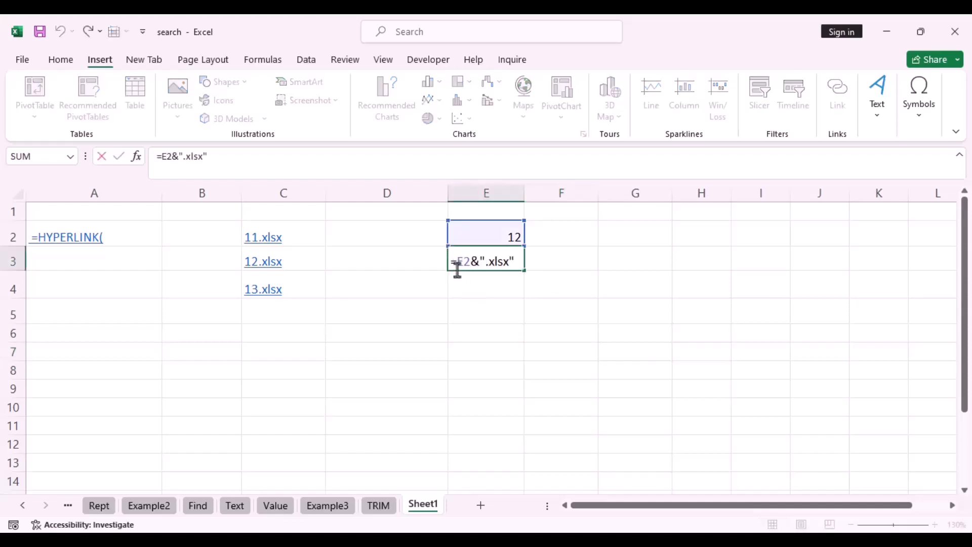
text(h)
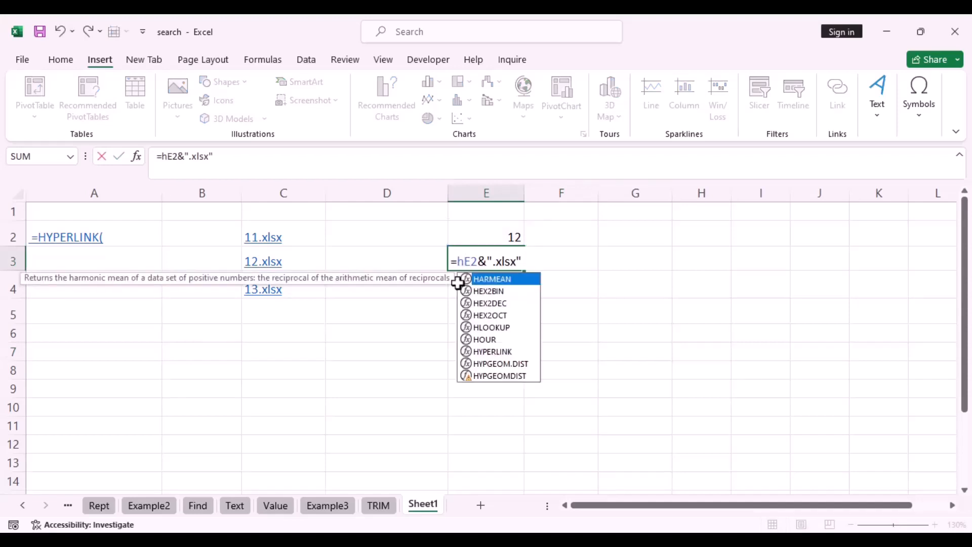
text(y)
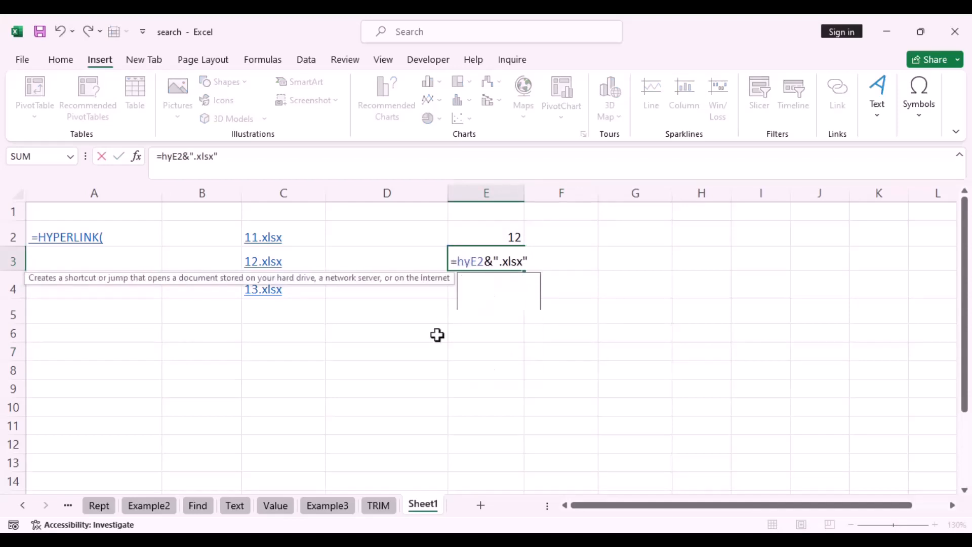
double_click(504, 280)
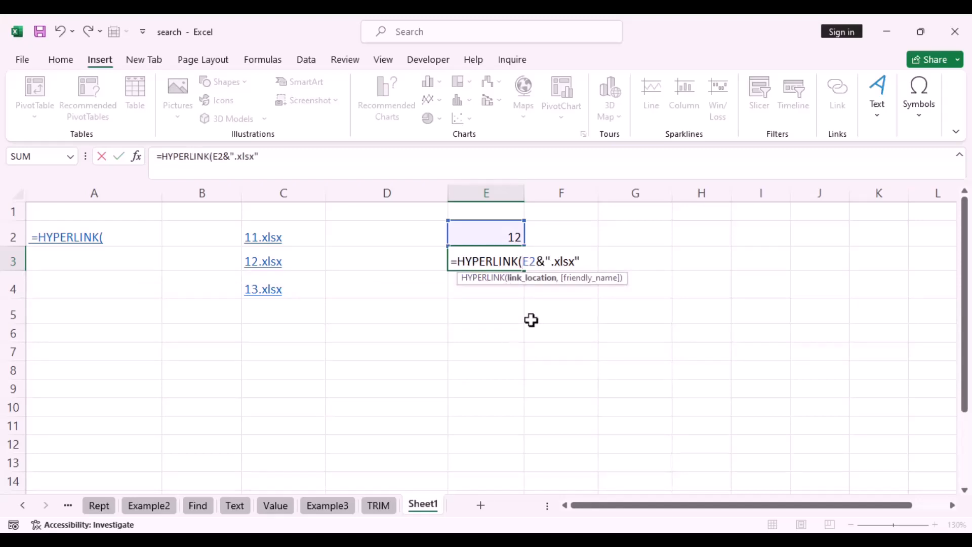
click(524, 288)
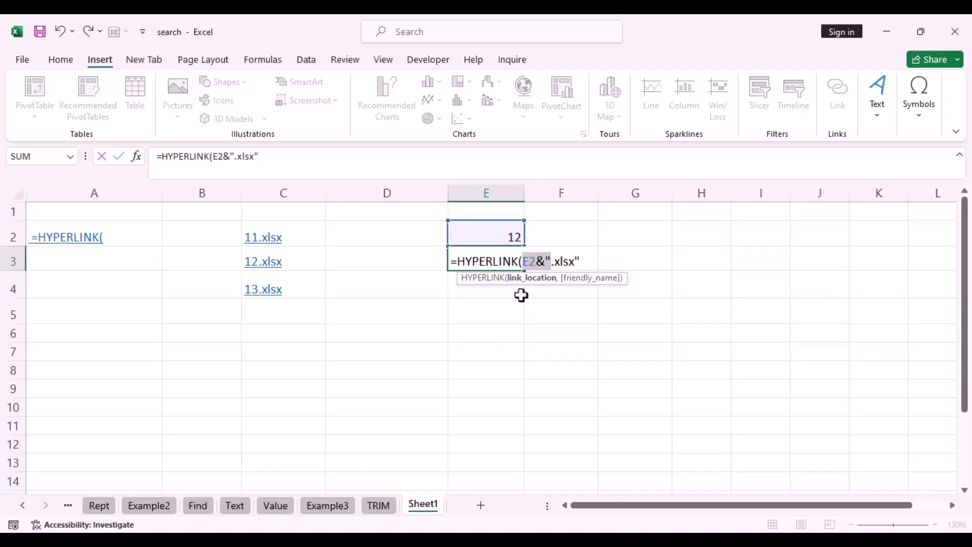
click(588, 262)
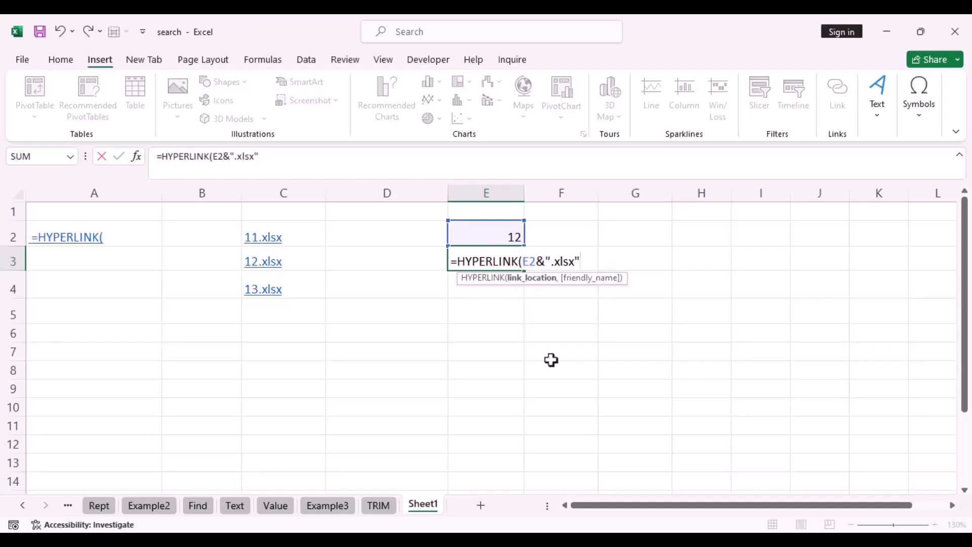
text(,"sear)
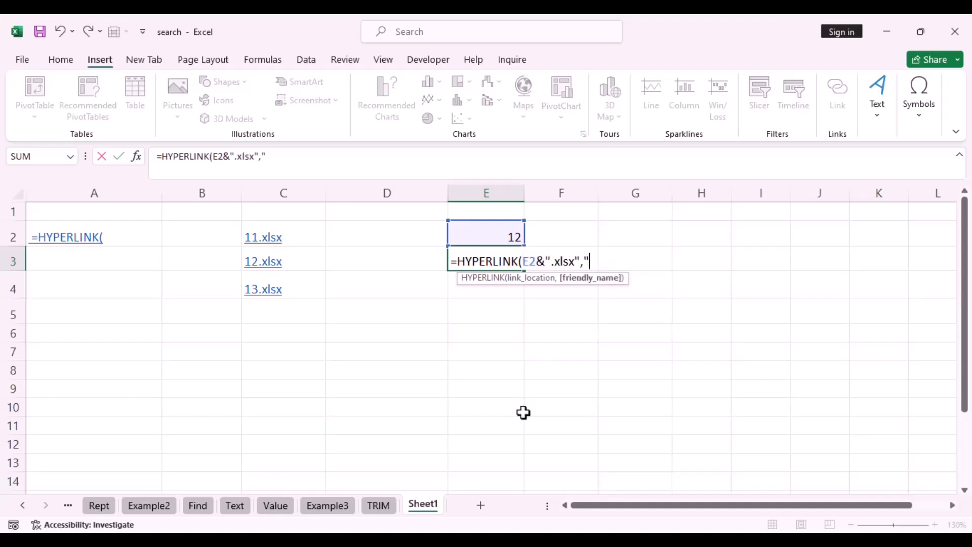
text(ch:)
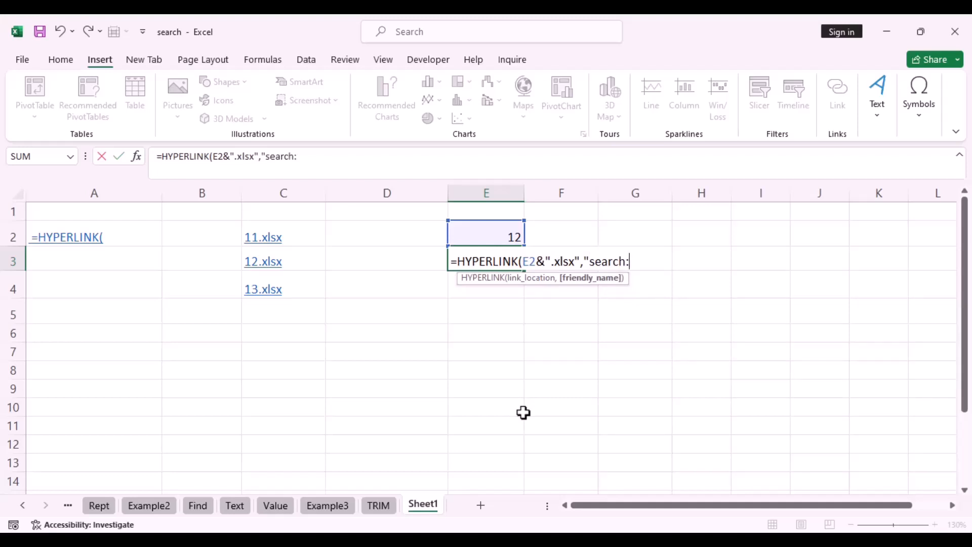
key(BackSpace)
text("))
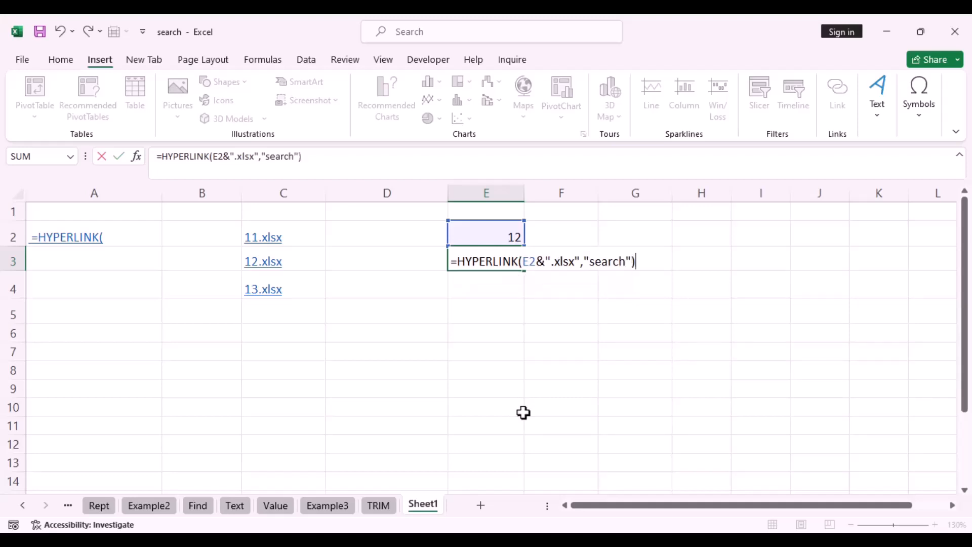
key(Return)
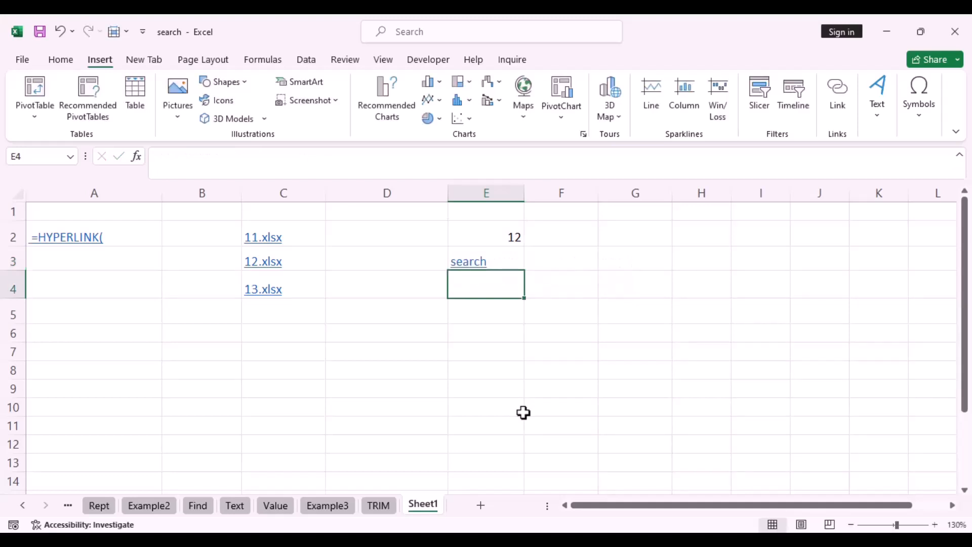
click(470, 263)
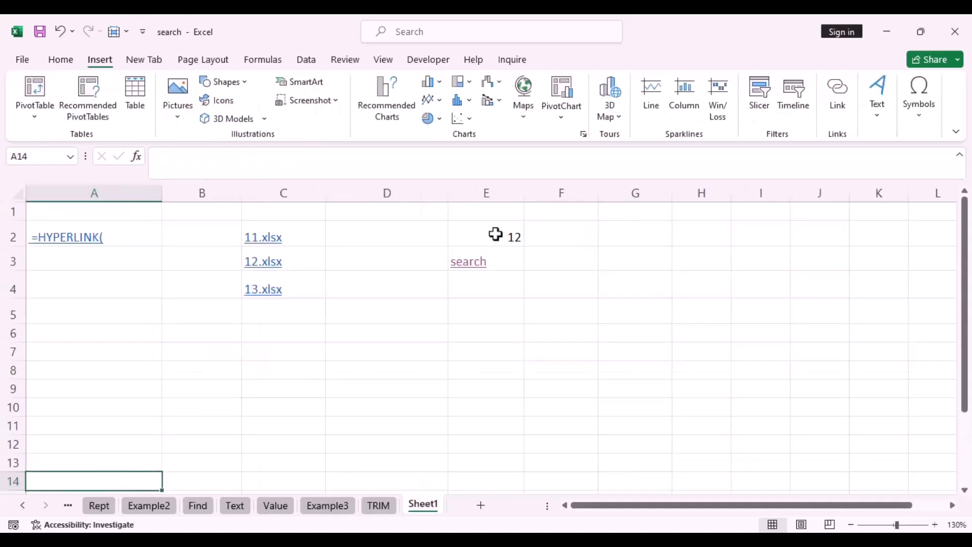
Change E2 from 12 to 11 and follow the search link to open 11.xlsx
double_click(495, 235)
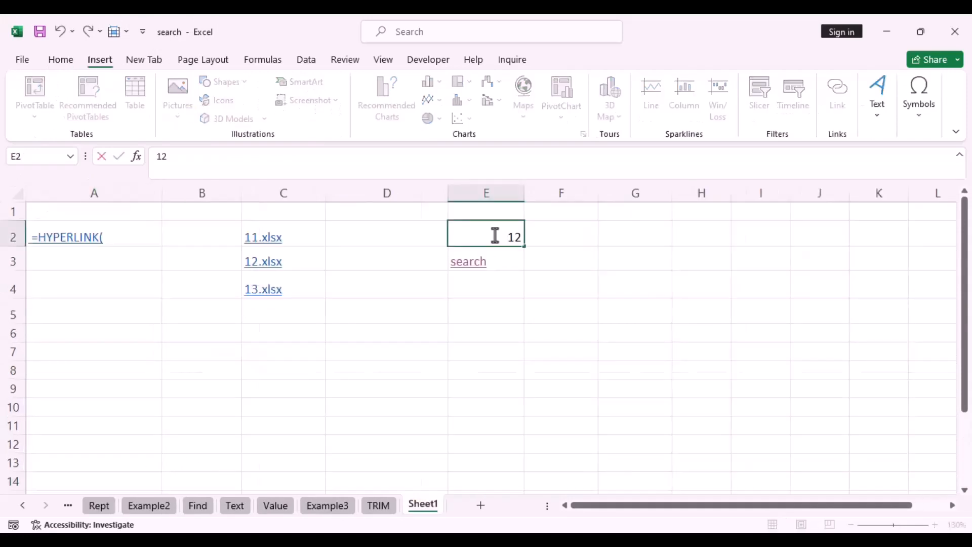
drag(504, 235, 525, 239)
text(11)
click(467, 311)
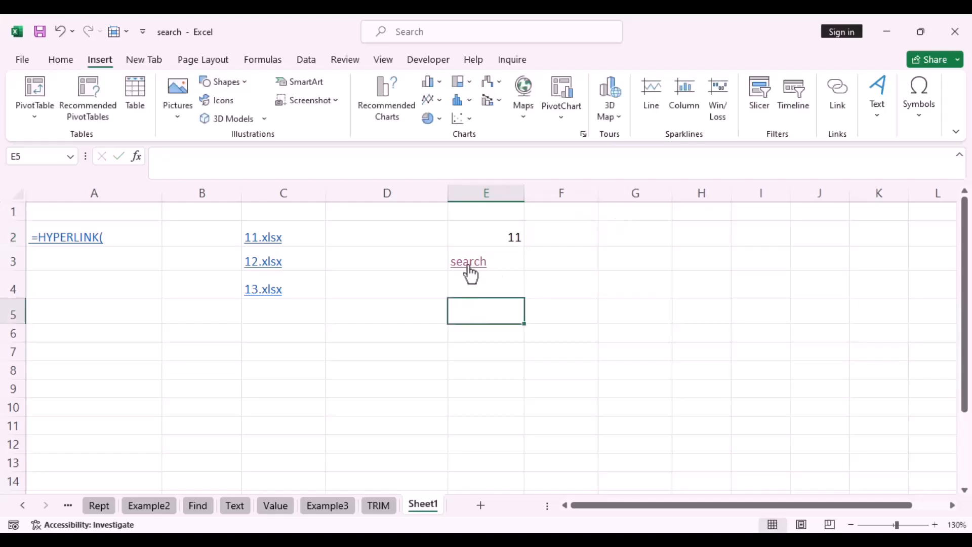
click(468, 264)
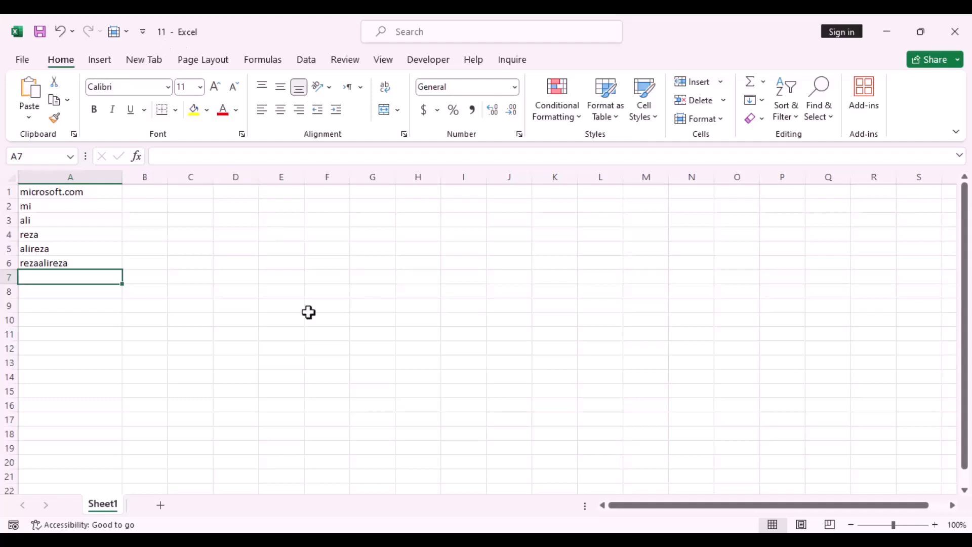
Back in the search workbook, start turning A2's text into a formula with =
click(367, 539)
click(33, 240)
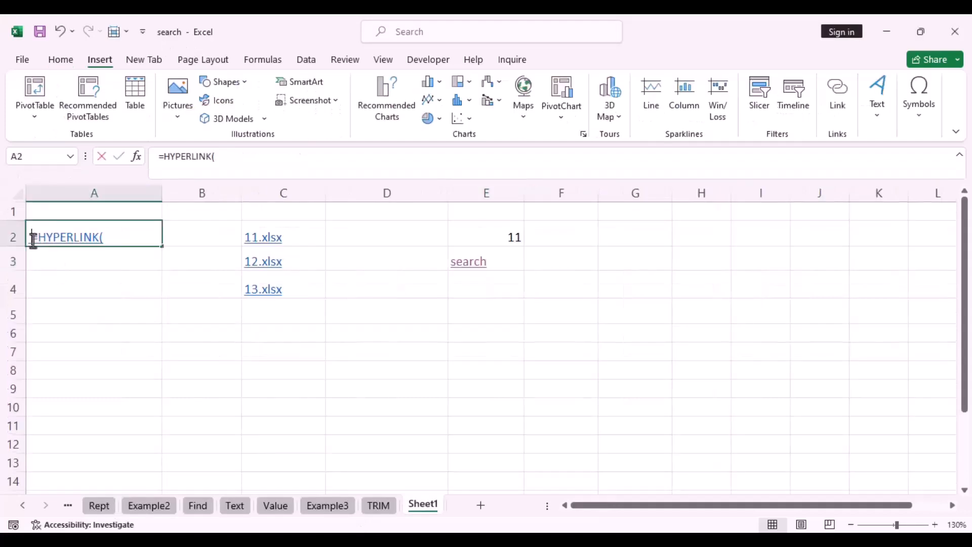
double_click(33, 240)
text(=)
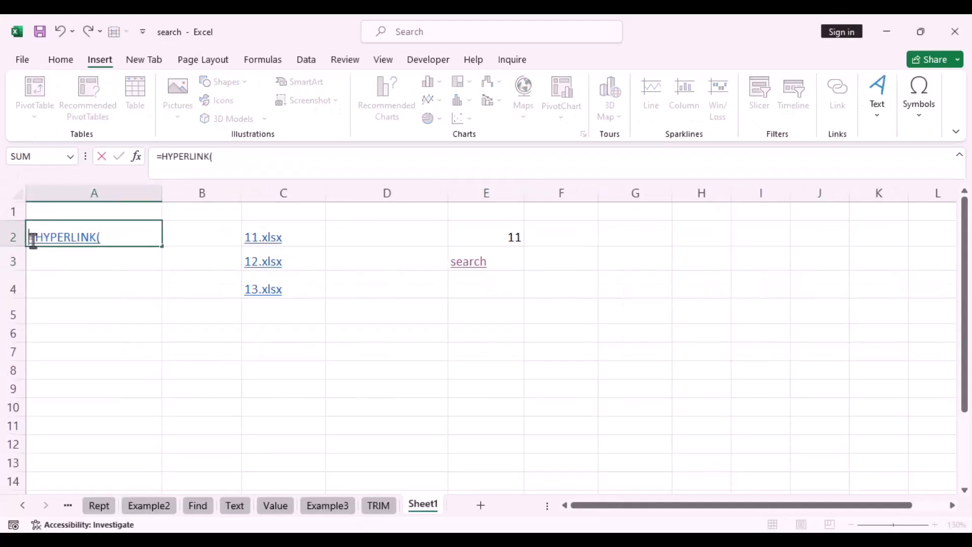
click(99, 240)
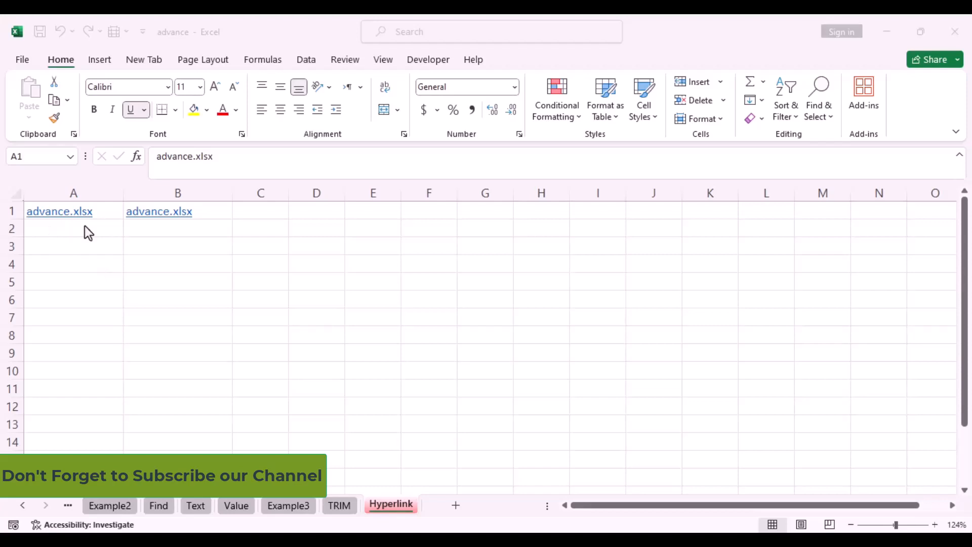
click(103, 211)
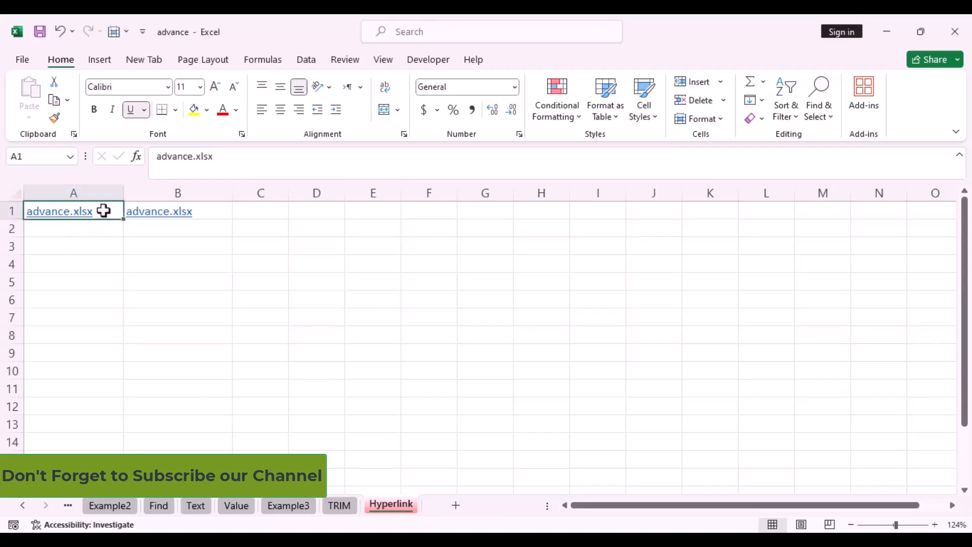
right_click(103, 211)
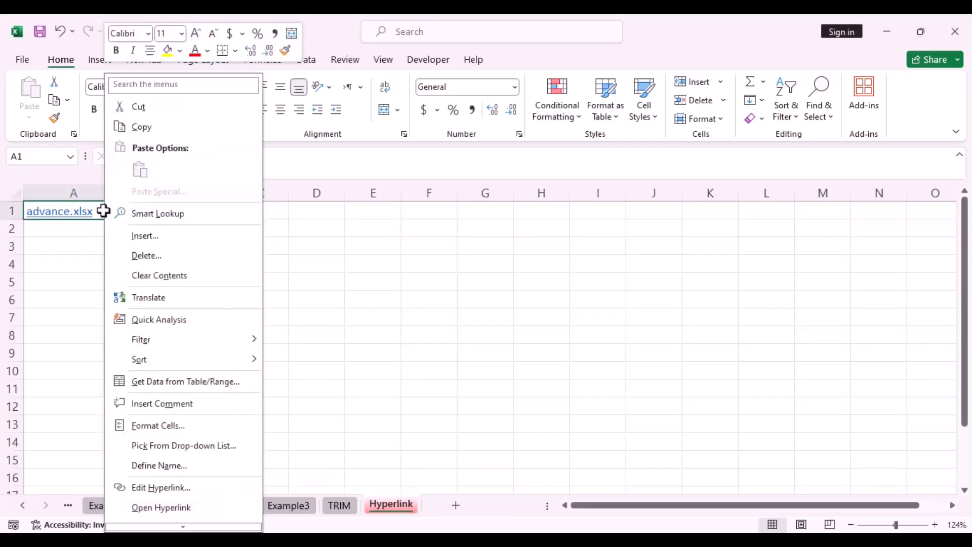
click(159, 487)
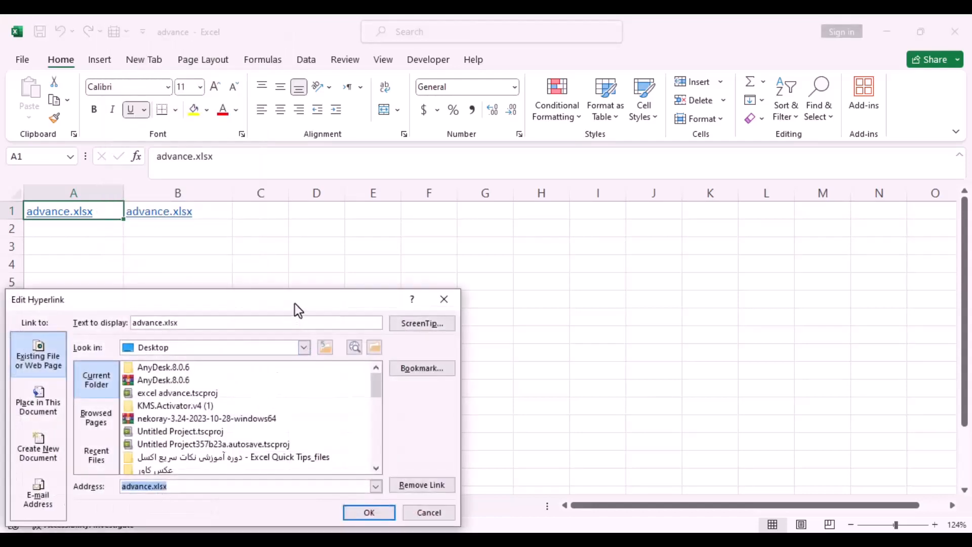
drag(295, 303, 387, 217)
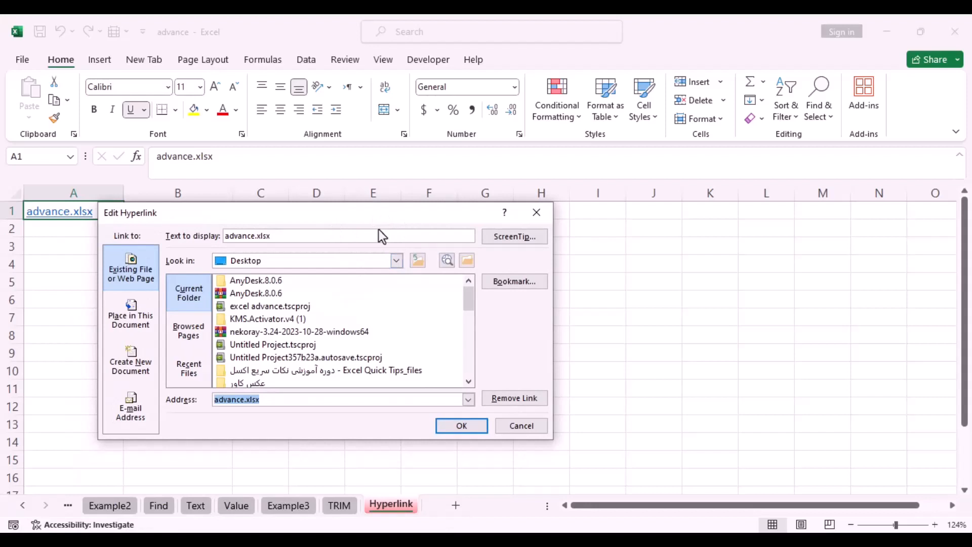
click(469, 430)
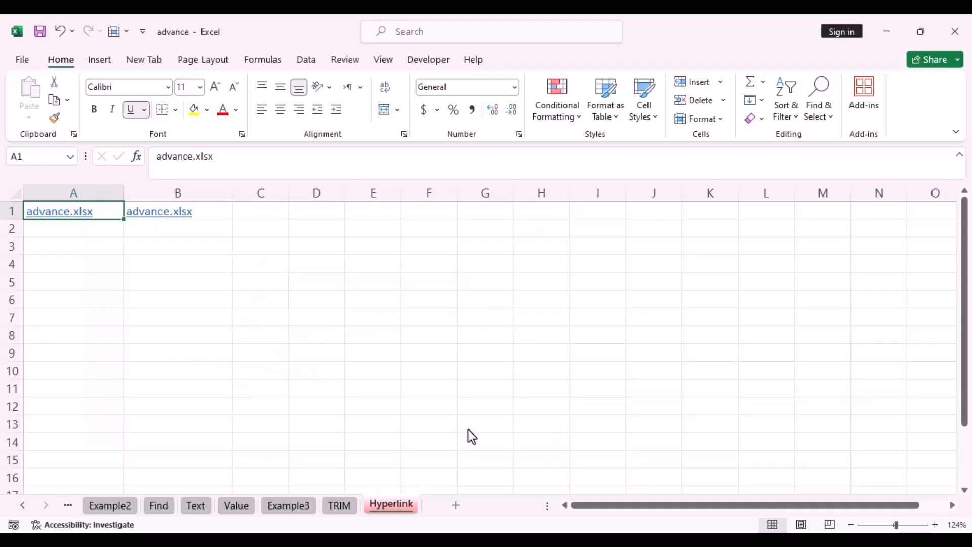
Inspect the =HYPERLINK(A1) formula in B1
click(214, 214)
key(F2)
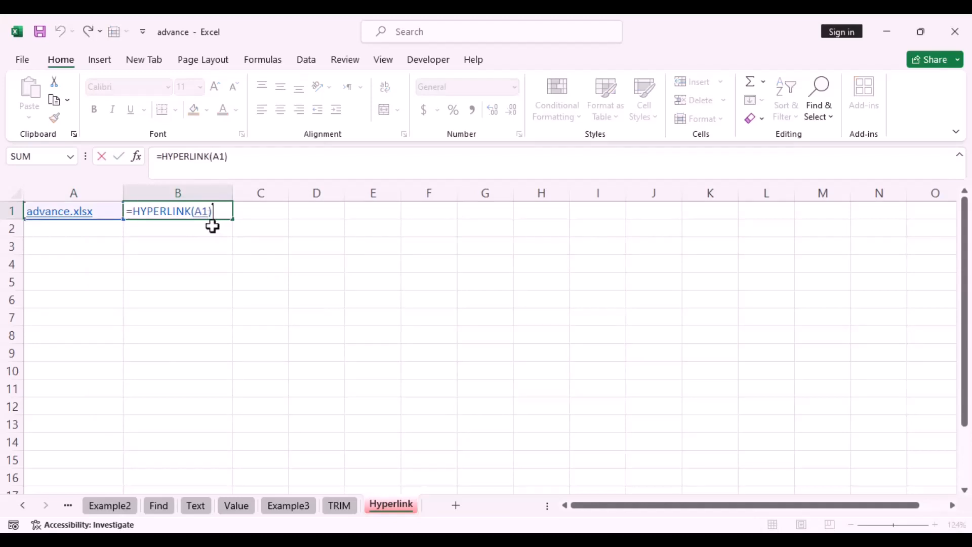
click(184, 266)
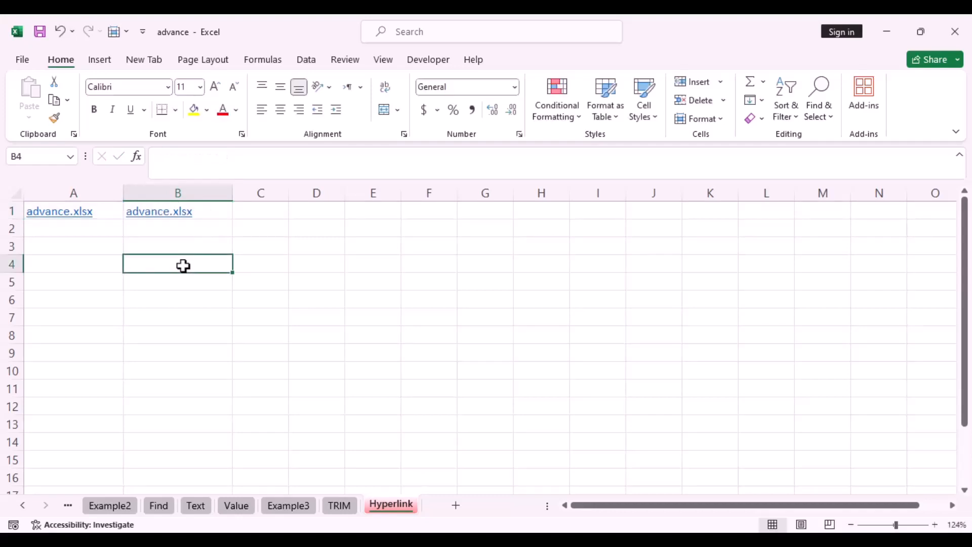
Remove the hyperlink from A1, then clear A1's contents
right_click(105, 212)
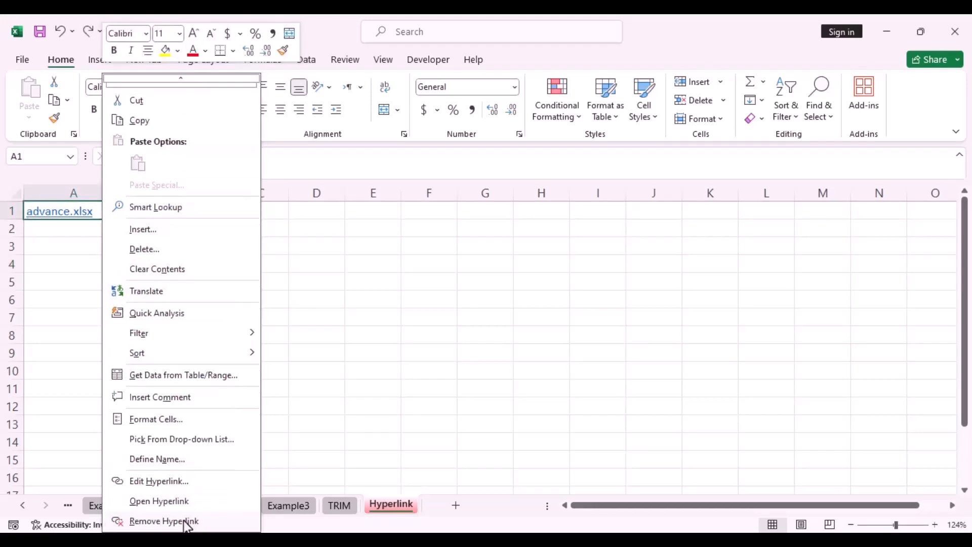
click(185, 522)
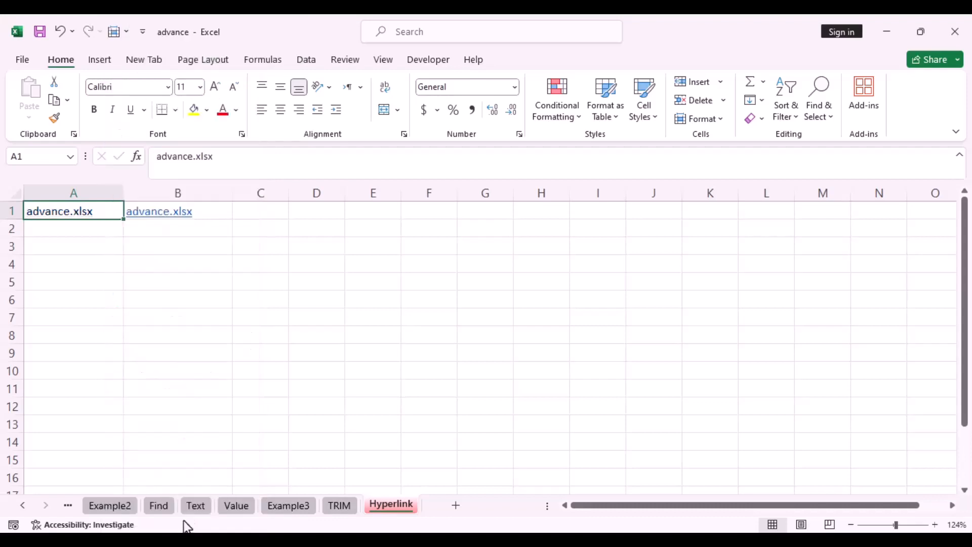
click(134, 410)
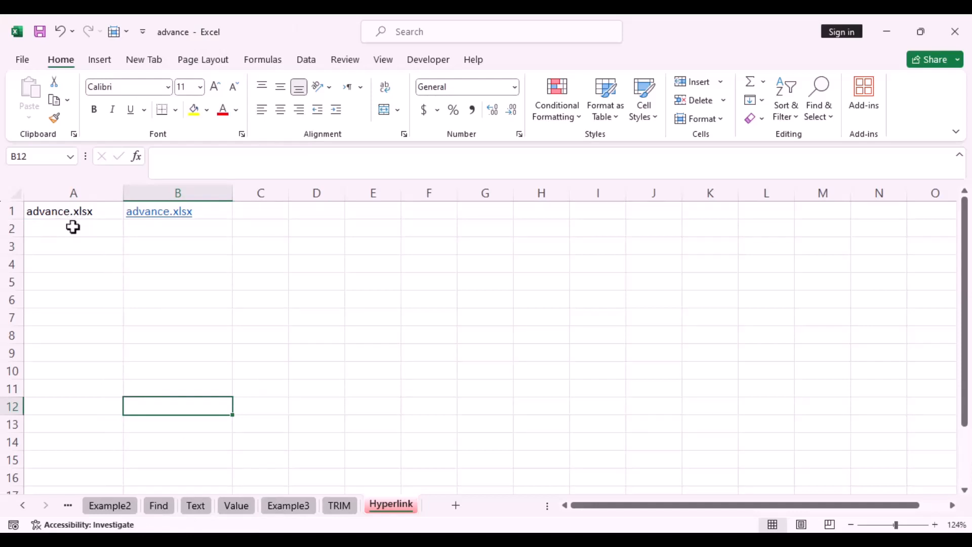
right_click(107, 213)
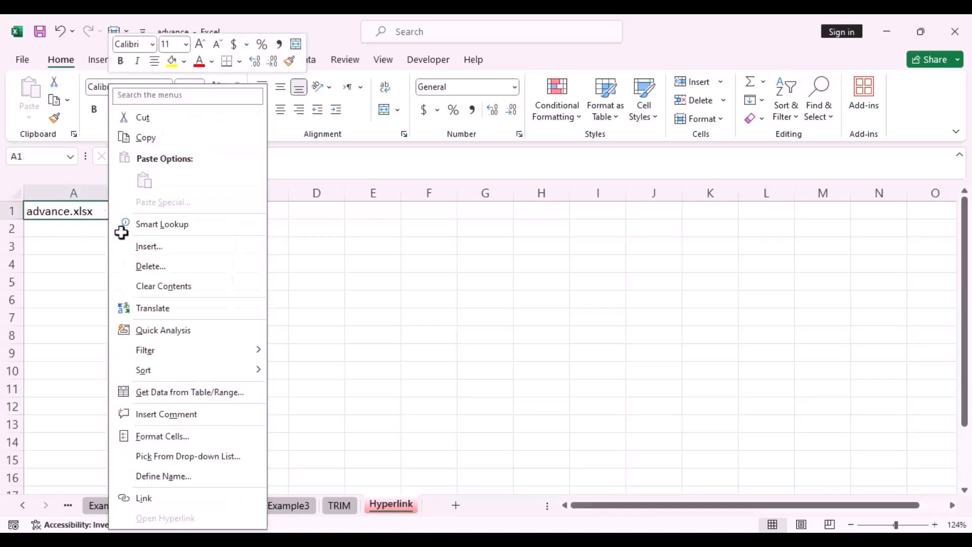
click(186, 287)
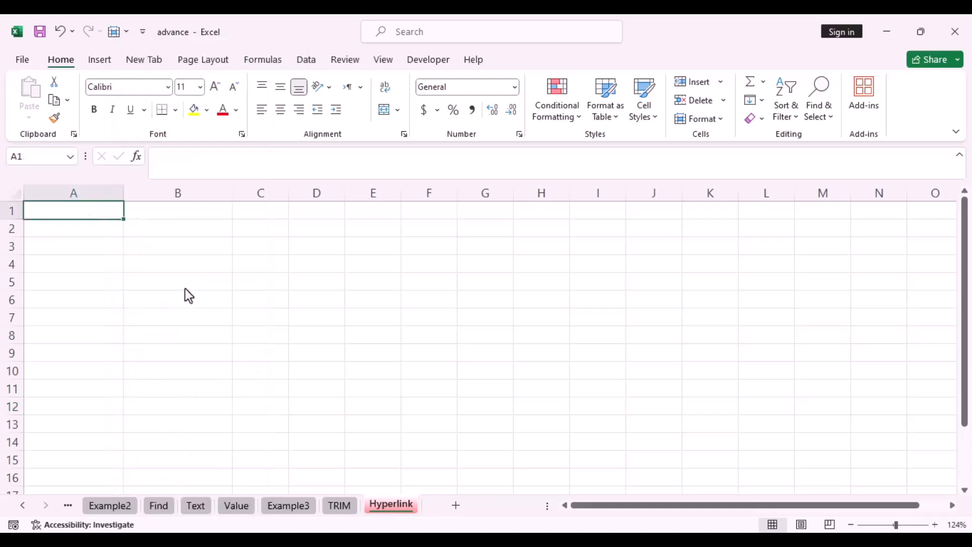